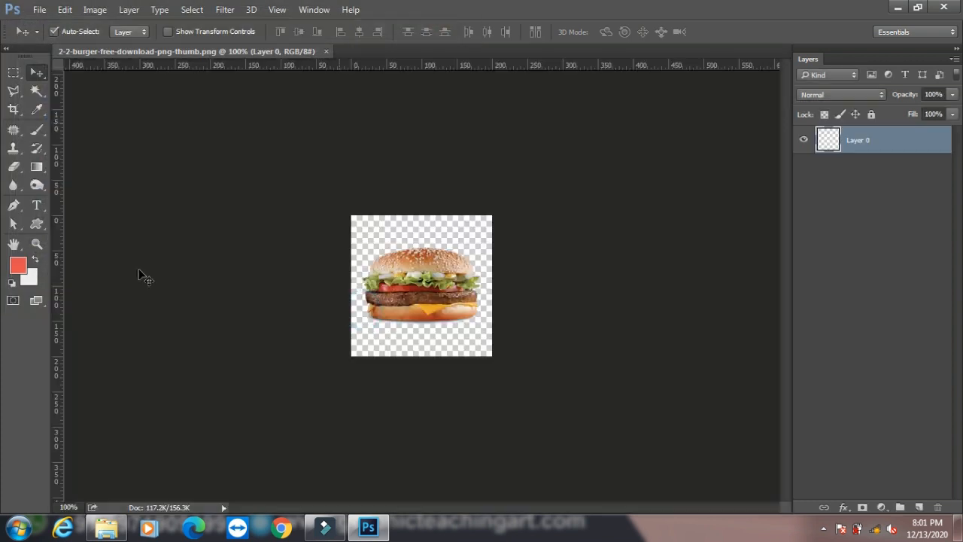
Free-transform the burger layer to about 99.5% width and 105.5% height with a rotation of about 0.3°.
mouse_move(418, 283)
mouse_down()
mouse_move(427, 233)
mouse_move(433, 280)
mouse_up()
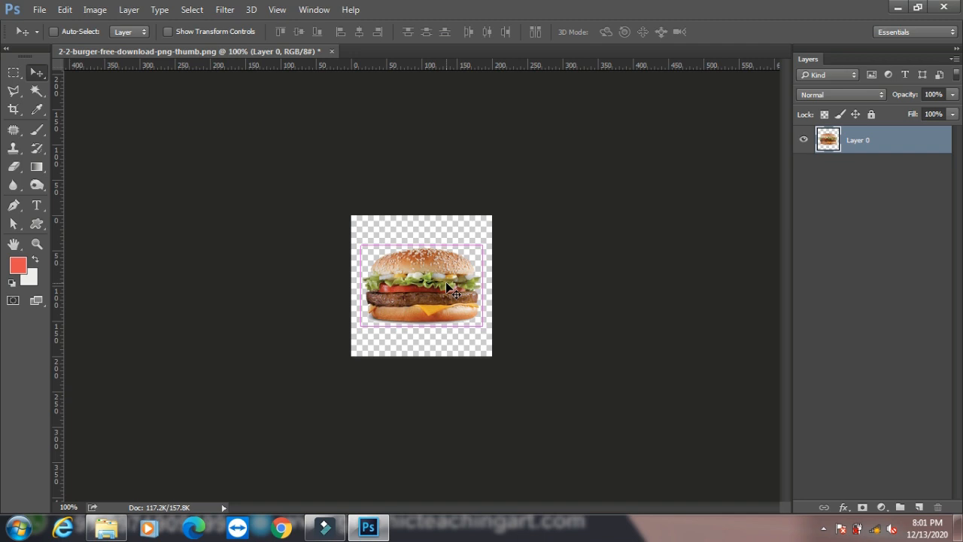
key(ctrl+t)
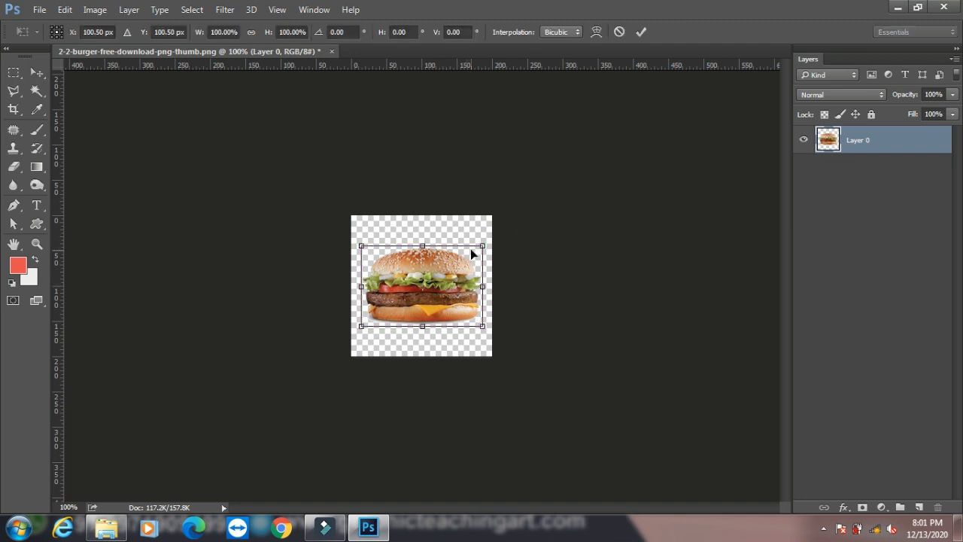
mouse_move(479, 248)
mouse_down()
mouse_move(429, 251)
mouse_move(479, 219)
mouse_move(440, 263)
mouse_move(406, 280)
mouse_move(475, 239)
mouse_move(477, 256)
mouse_move(462, 250)
mouse_move(479, 235)
mouse_move(481, 248)
mouse_up()
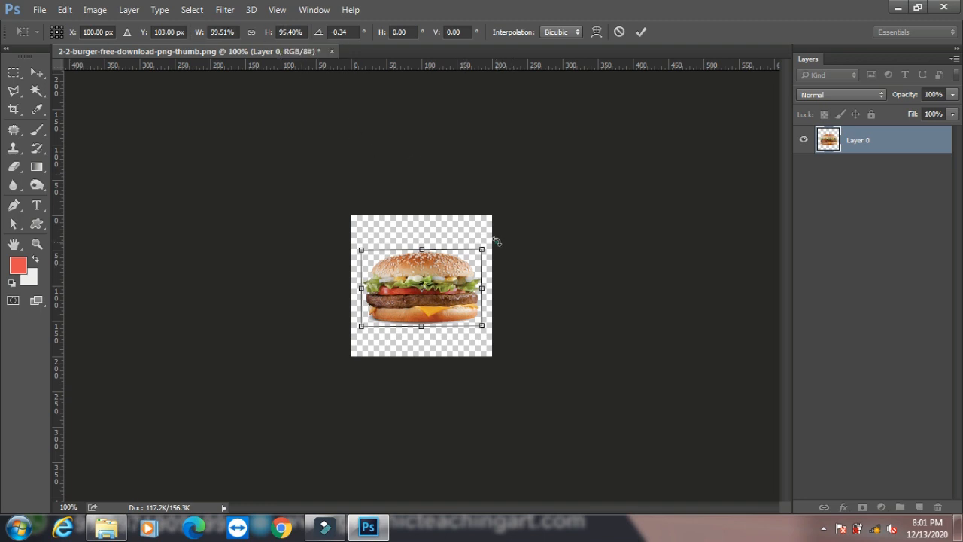
drag(496, 242, 499, 251)
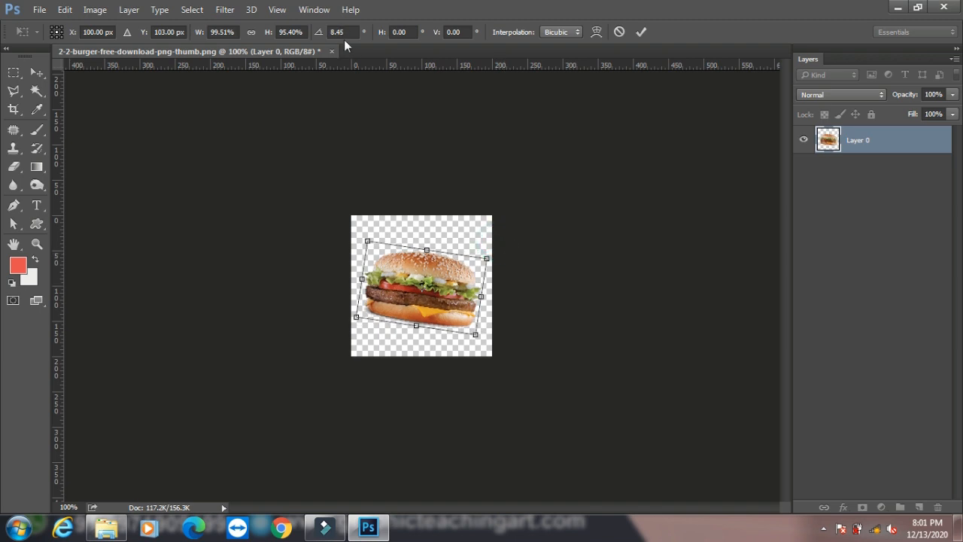
drag(496, 256, 494, 240)
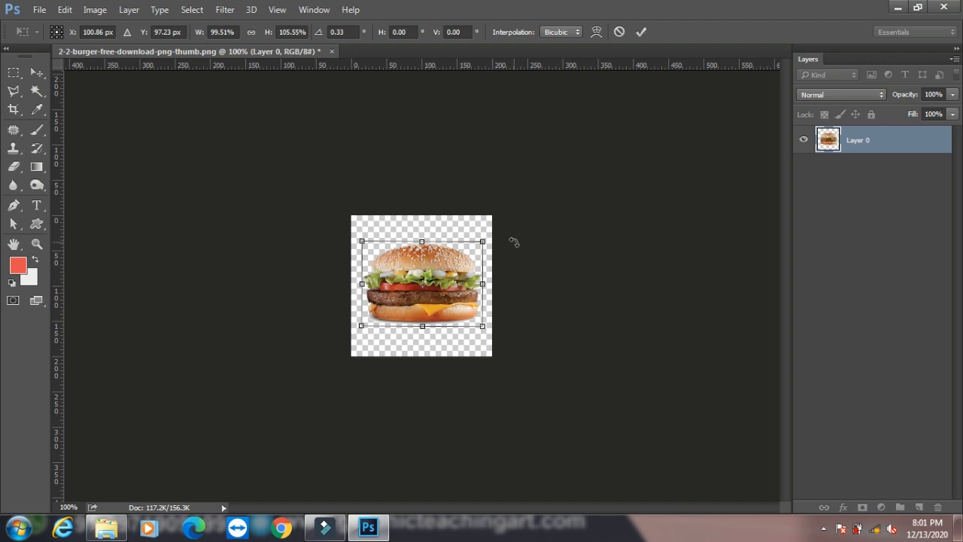
key(Return)
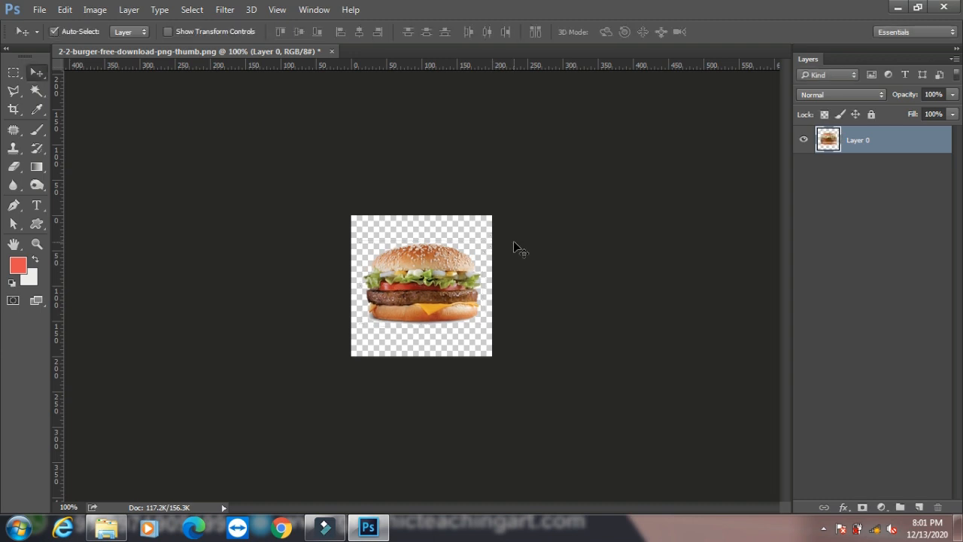
key(ctrl+o)
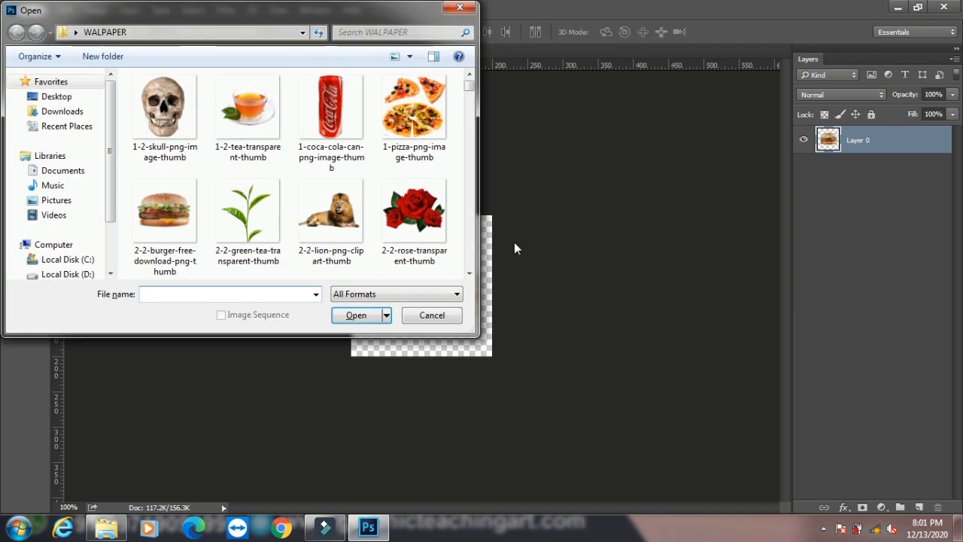
click(317, 213)
scroll(327, 214, down, 10)
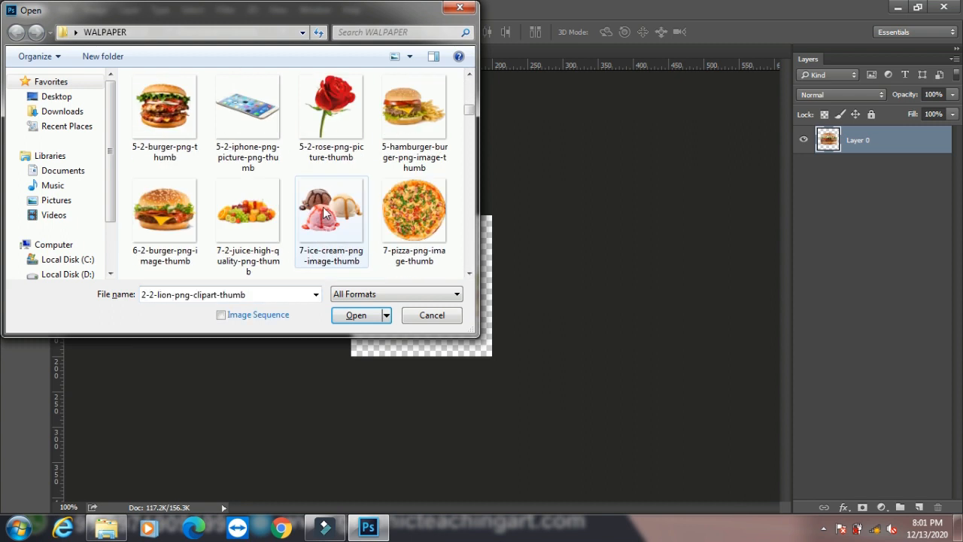
click(194, 233)
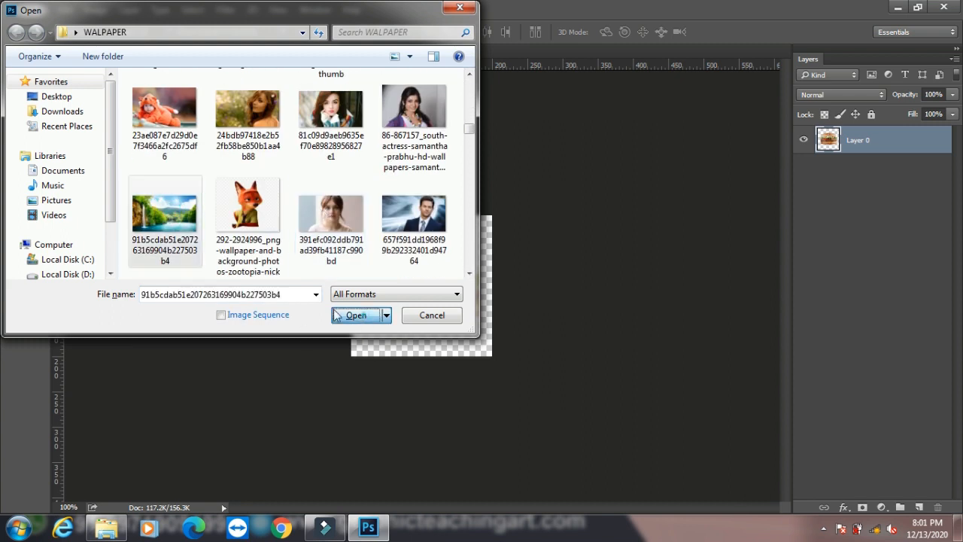
click(354, 315)
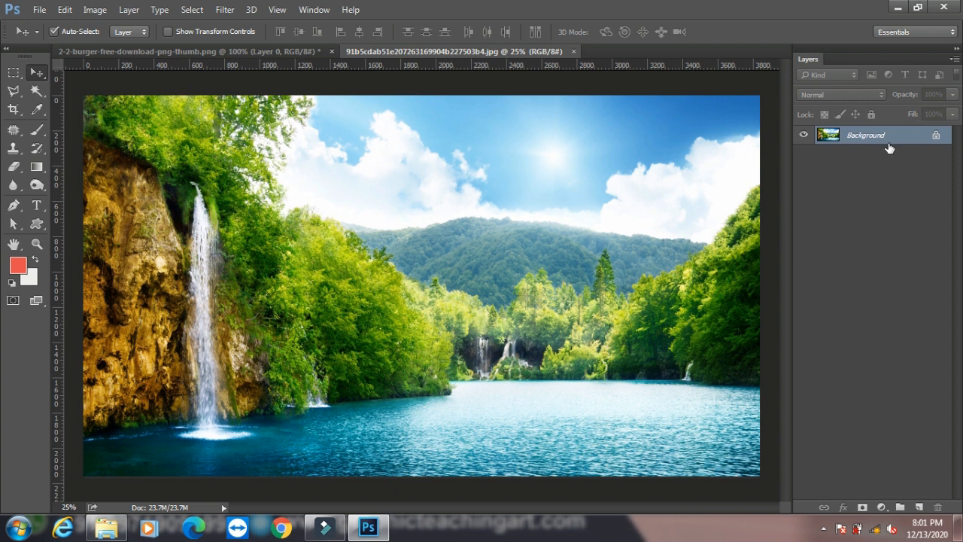
double_click(888, 146)
click(609, 163)
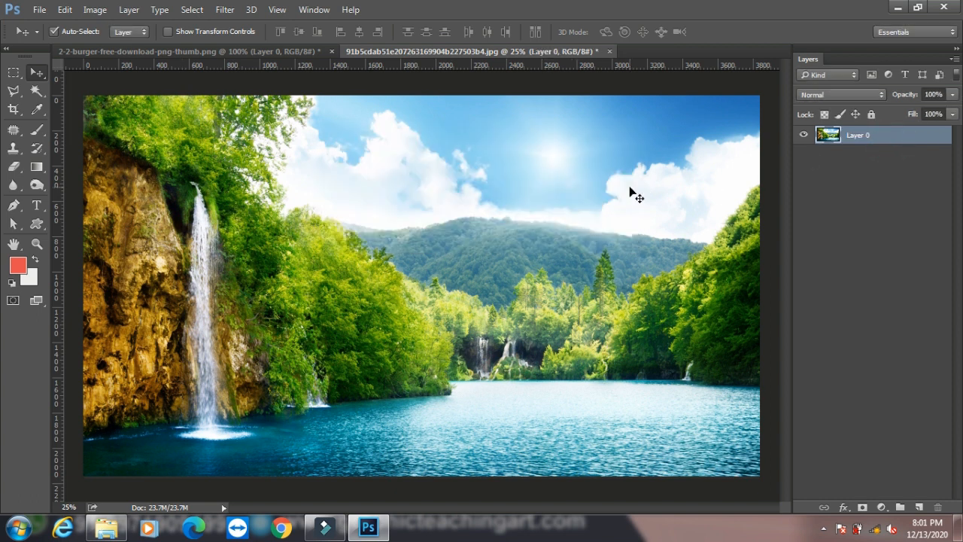
Scale the landscape layer down proportionally about its centre to about 72% with Free Transform.
key(ctrl+t)
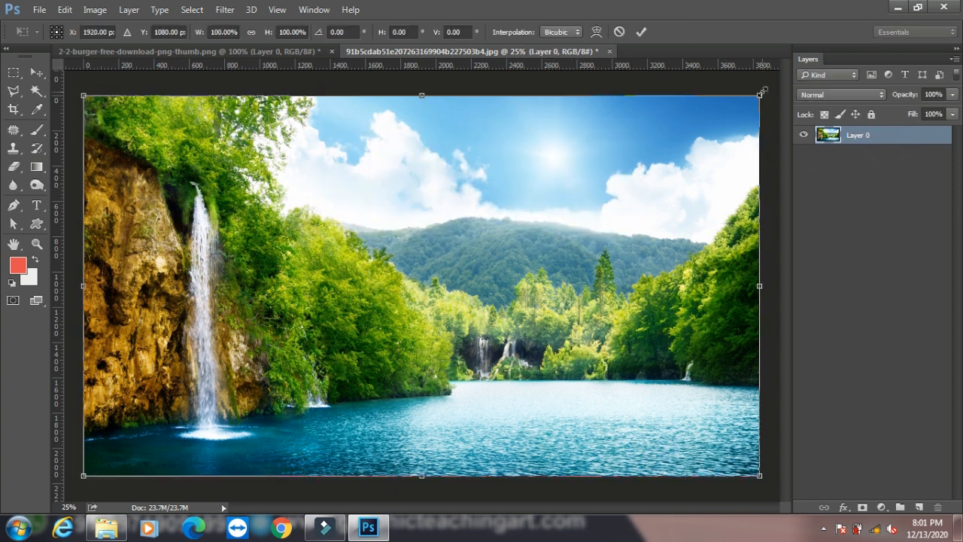
drag(760, 93, 571, 200)
drag(393, 291, 484, 241)
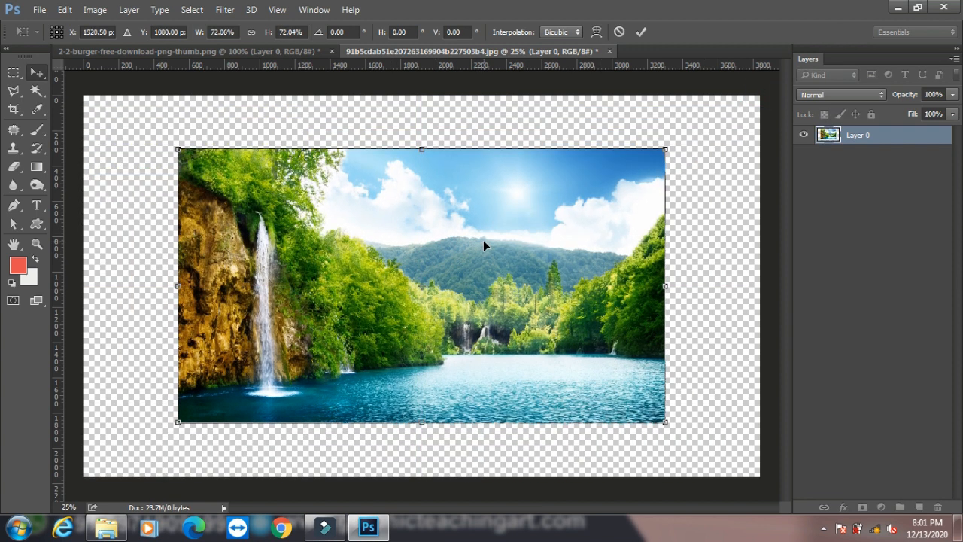
key(Return)
Scale the landscape layer about its centre to about 89.5% with Free Transform and repeat that transformation once.
click(64, 9)
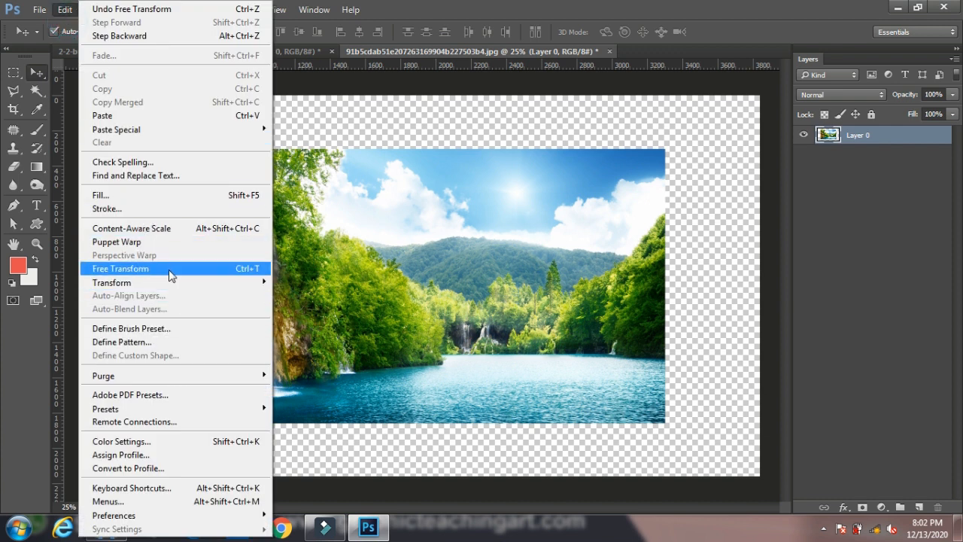
click(228, 276)
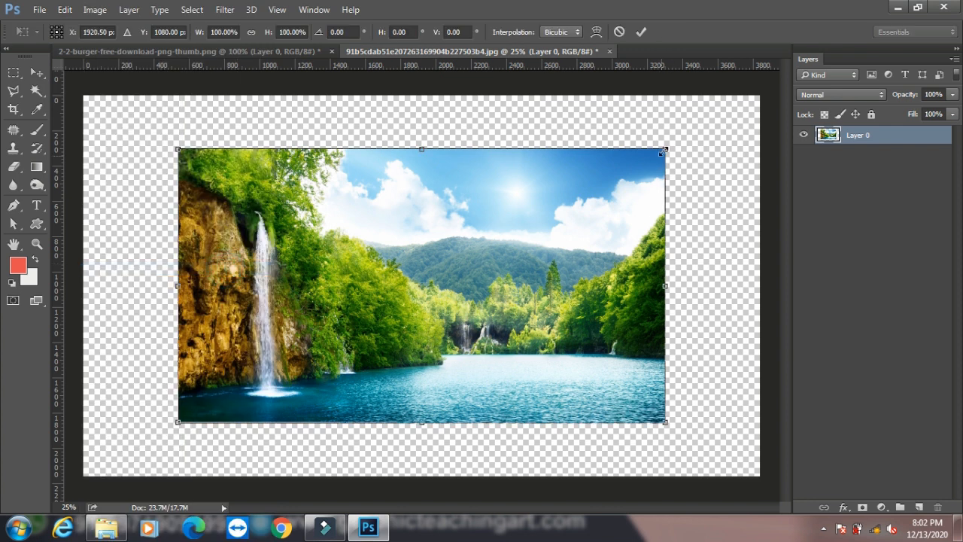
drag(670, 147, 650, 176)
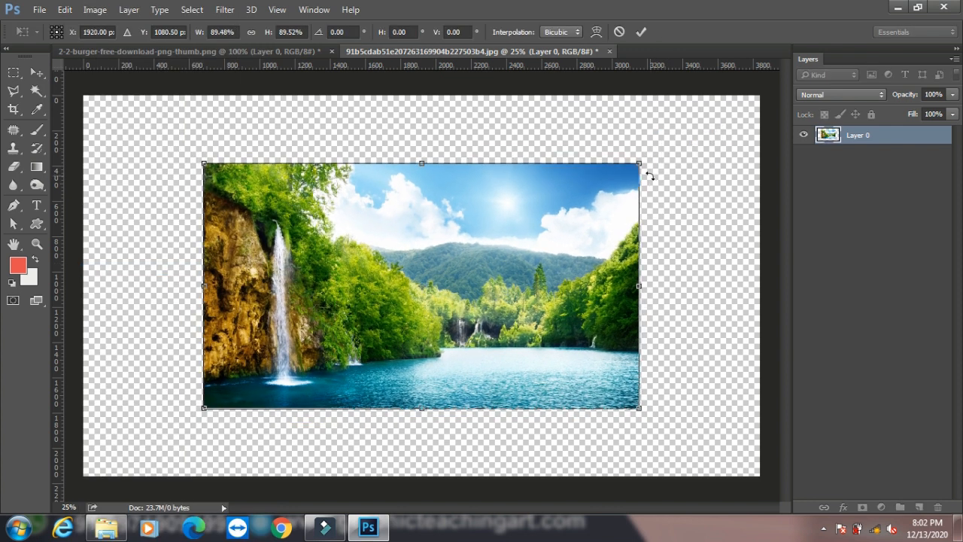
key(Return)
click(65, 9)
mouse_move(177, 282)
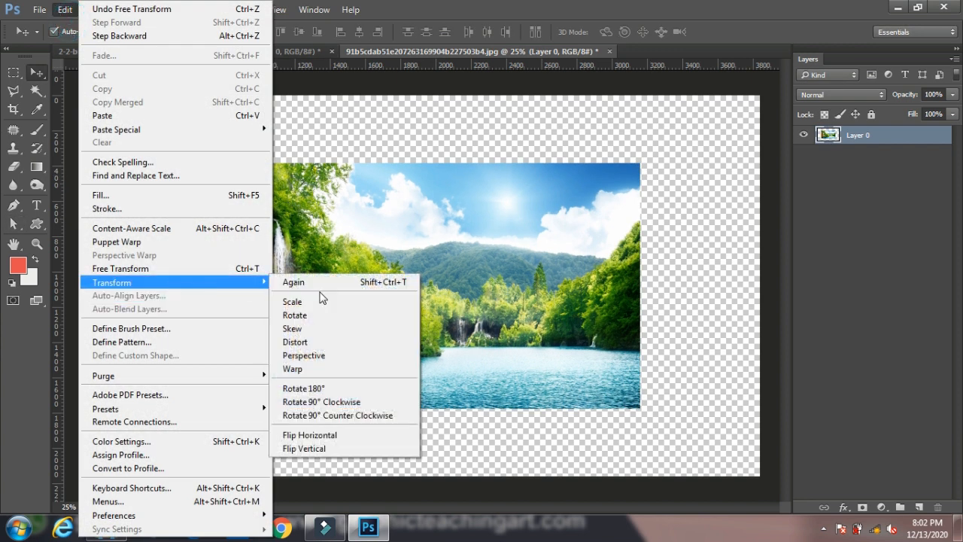
click(323, 289)
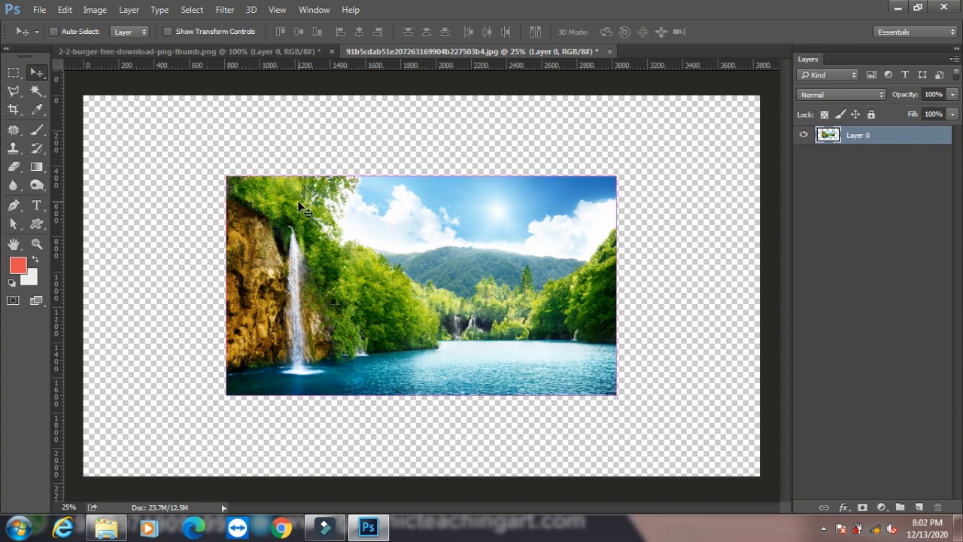
Rotate the landscape layer slightly clockwise with Free Transform and repeat the same rotation once.
key(ctrl+t)
drag(636, 167, 647, 186)
key(Return)
click(65, 9)
click(216, 283)
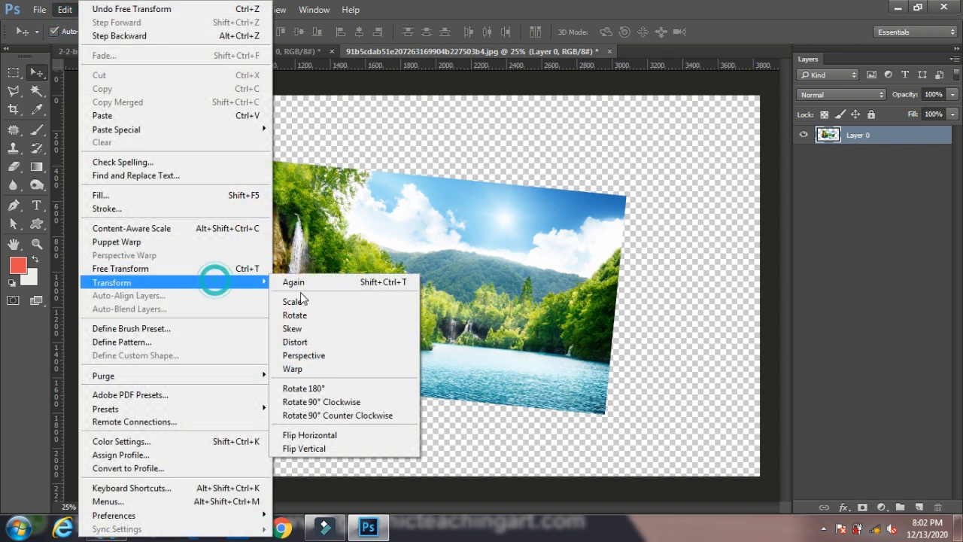
click(302, 286)
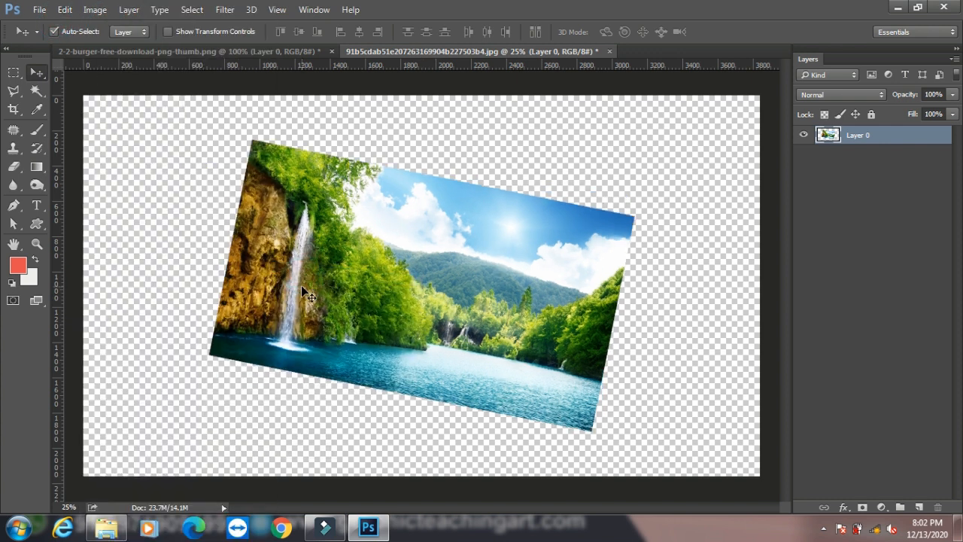
Scale the tilted landscape layer to about 89.6% from its upper-right corner using the Scale transform.
click(66, 9)
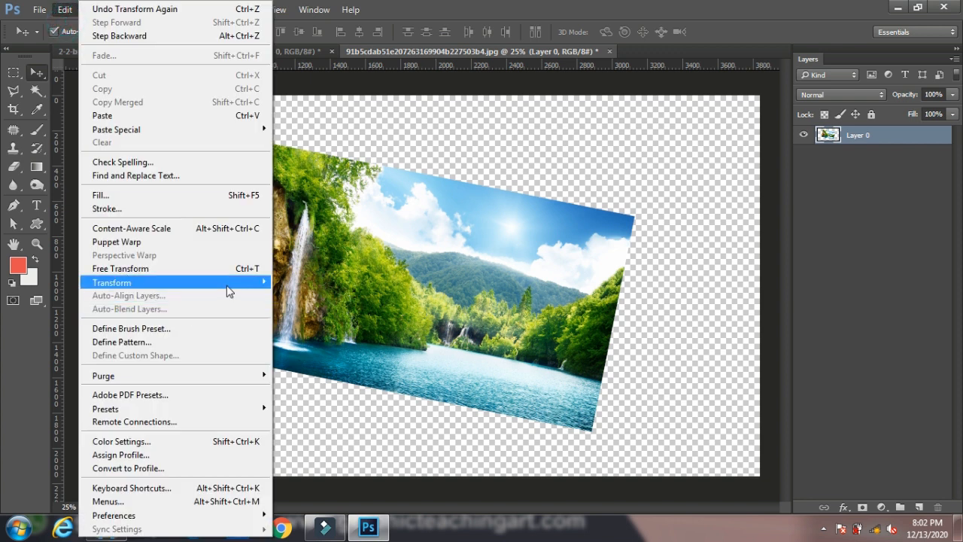
mouse_move(226, 283)
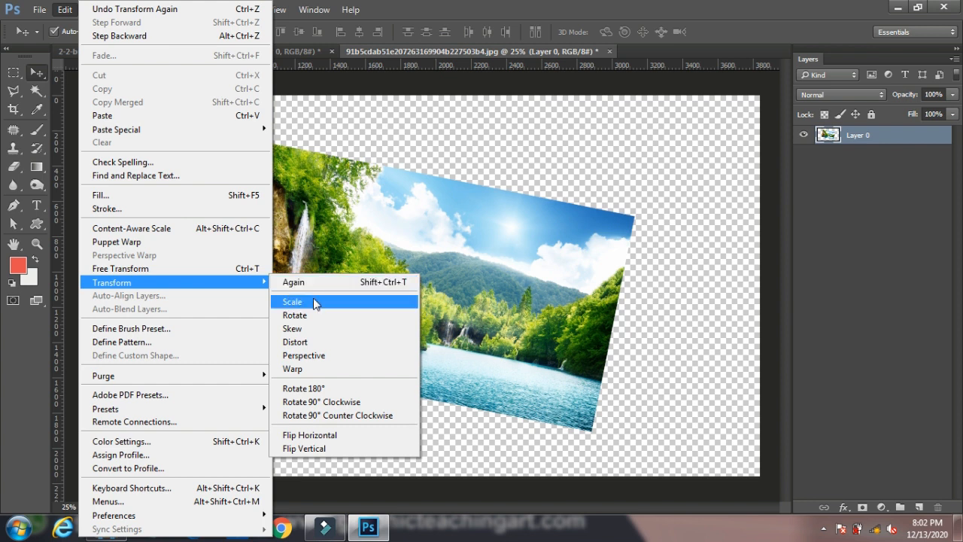
click(315, 302)
drag(637, 136, 589, 170)
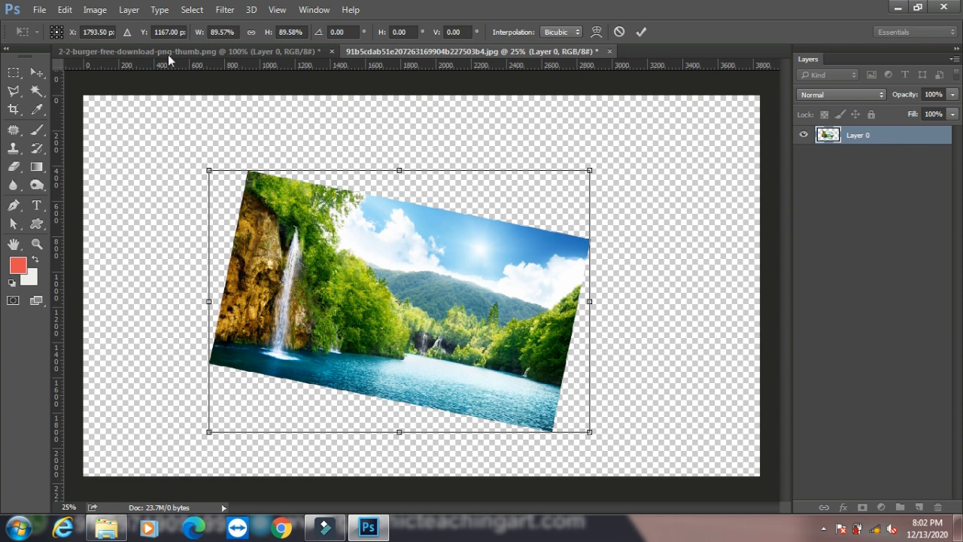
Rotate the landscape layer clockwise by about 2.5° using the Rotate transform.
click(65, 10)
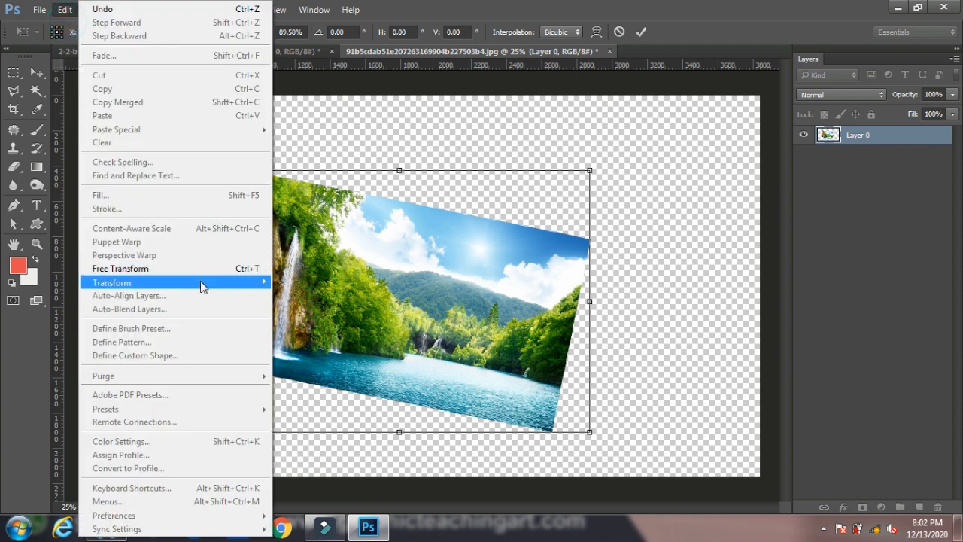
click(297, 314)
mouse_move(597, 155)
mouse_down()
mouse_move(614, 143)
mouse_move(608, 159)
mouse_up()
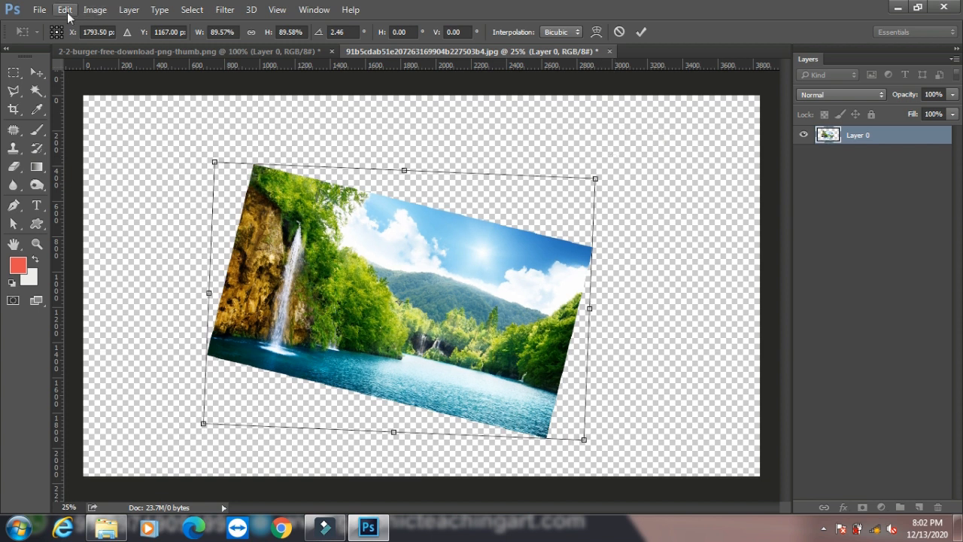
Skew the landscape layer by pulling its upper-right corner down, with a horizontal skew of about 11.3°.
click(66, 11)
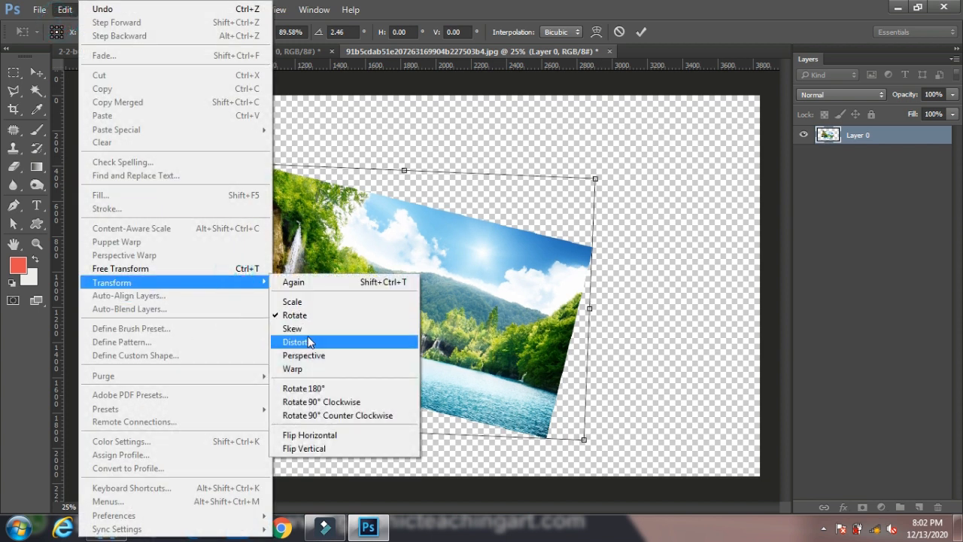
click(307, 331)
drag(595, 181, 572, 258)
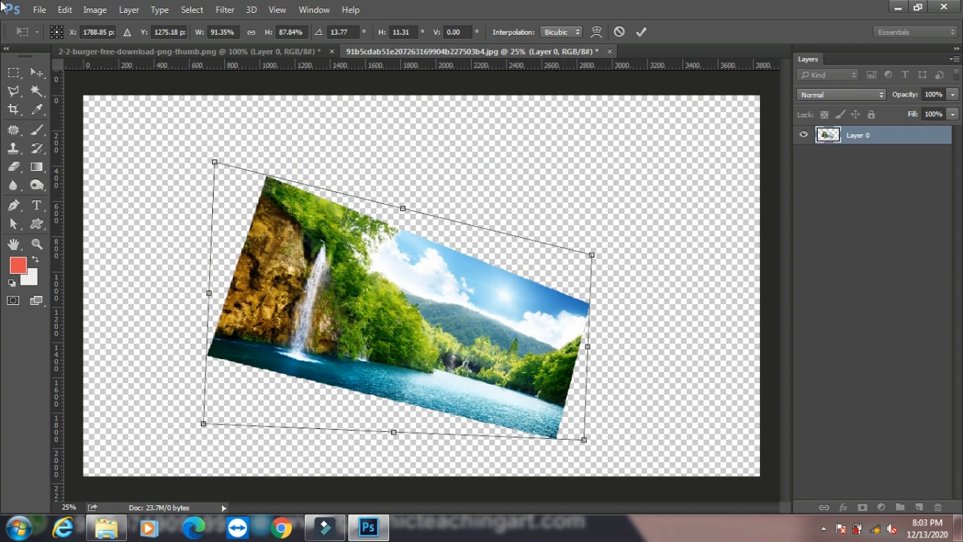
Distort the landscape layer by moving its upper-right corner up and inward and its upper-left corner slightly down and outward.
click(65, 9)
mouse_move(259, 282)
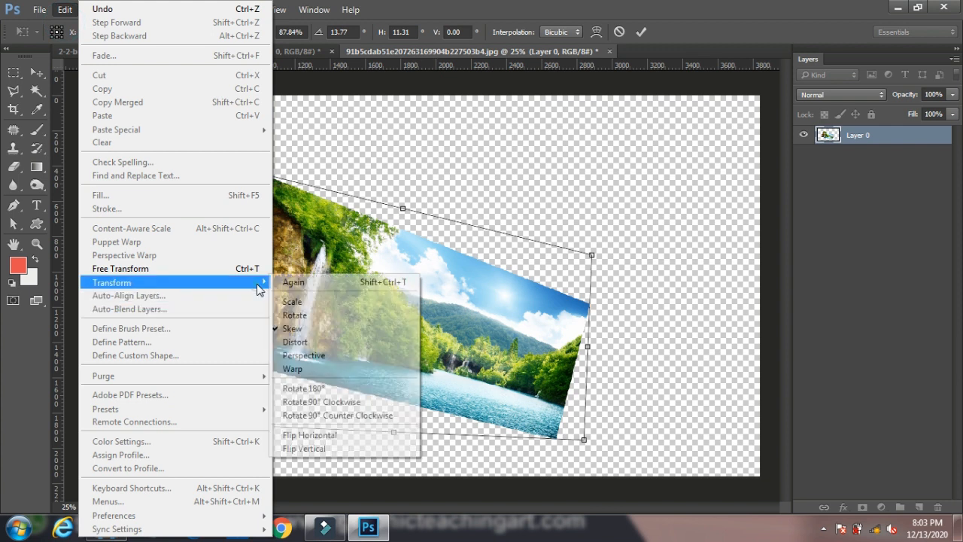
click(305, 344)
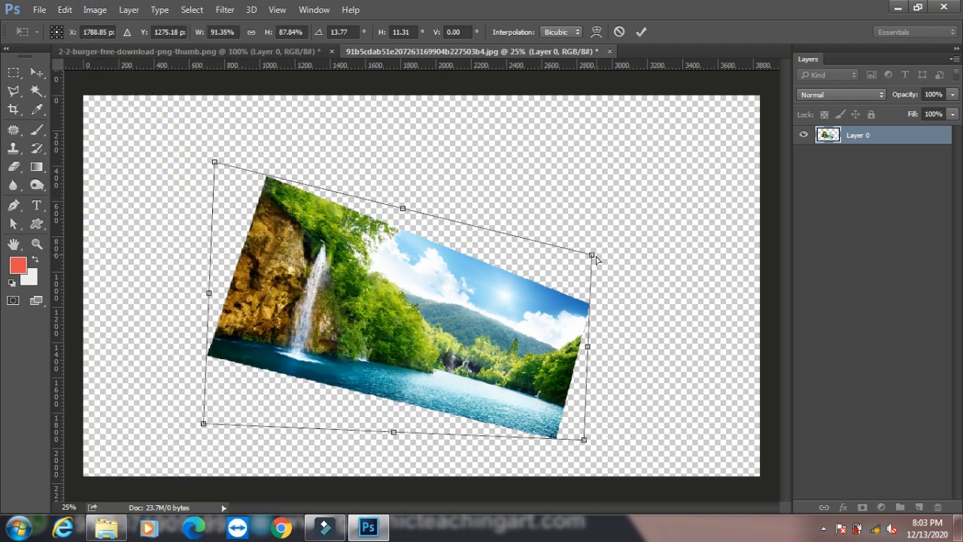
drag(592, 258, 462, 147)
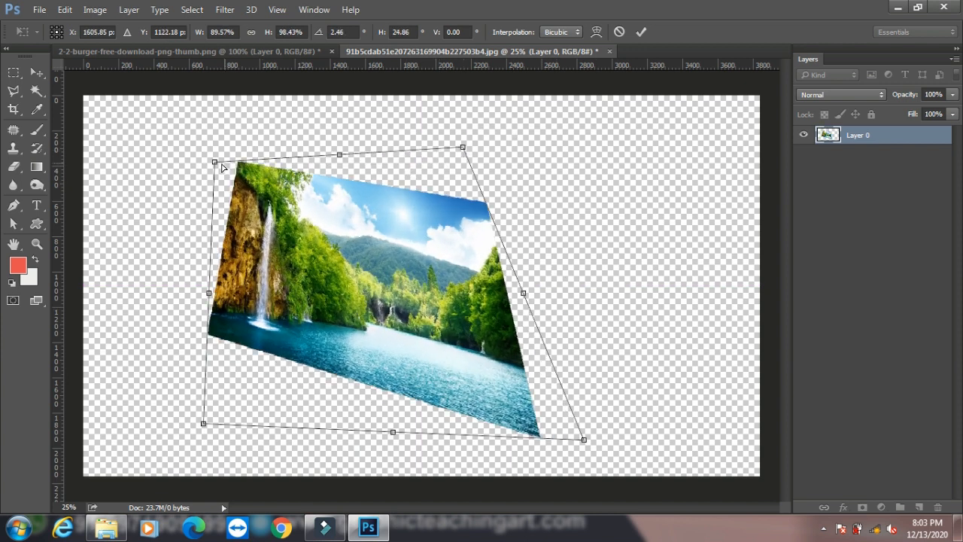
mouse_move(215, 163)
mouse_down()
mouse_move(230, 188)
mouse_move(221, 193)
mouse_move(202, 177)
mouse_up()
Apply a Perspective transform to the landscape layer, pulling its upper-right corner down to narrow the right side.
click(71, 11)
mouse_move(258, 282)
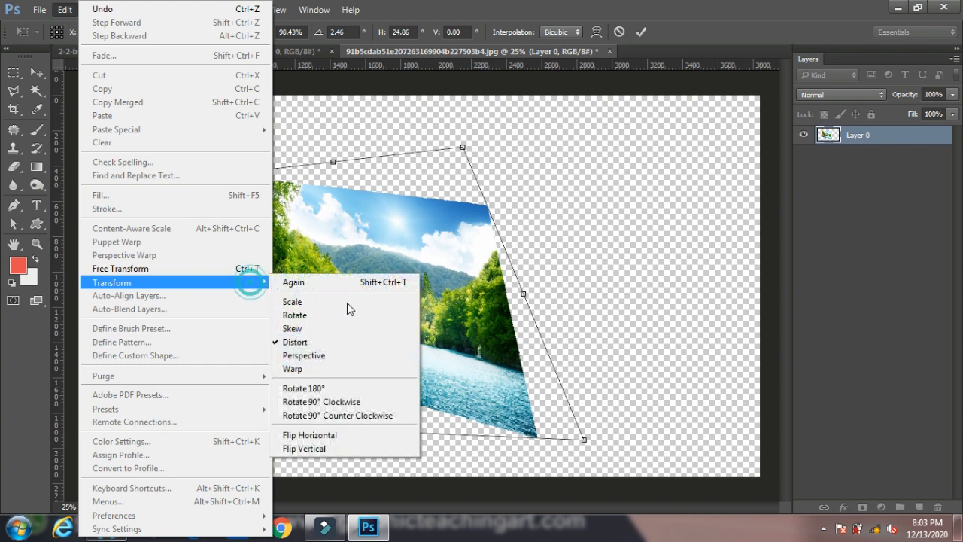
click(280, 358)
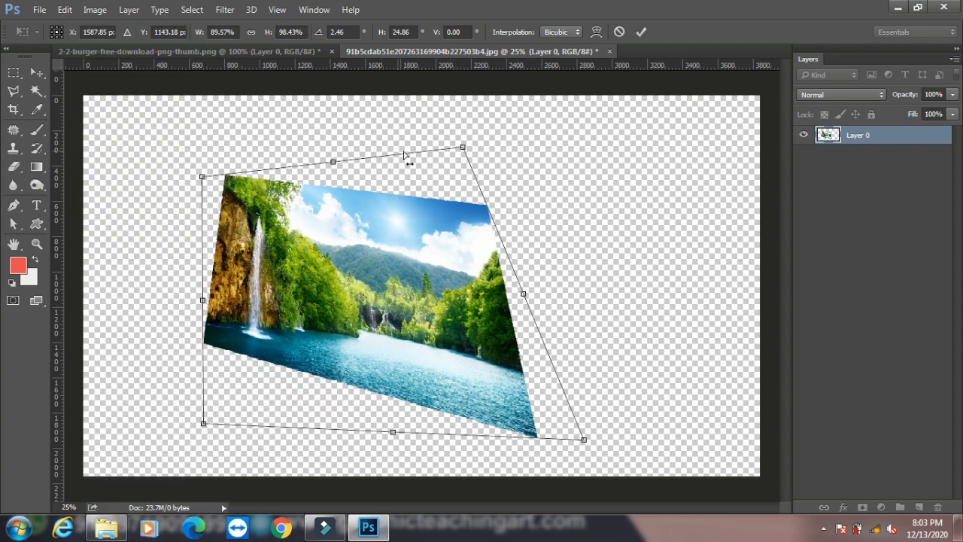
drag(465, 148, 504, 246)
Warp the landscape layer, bulging the right part of its top edge upward and bending the left part slightly down.
click(65, 9)
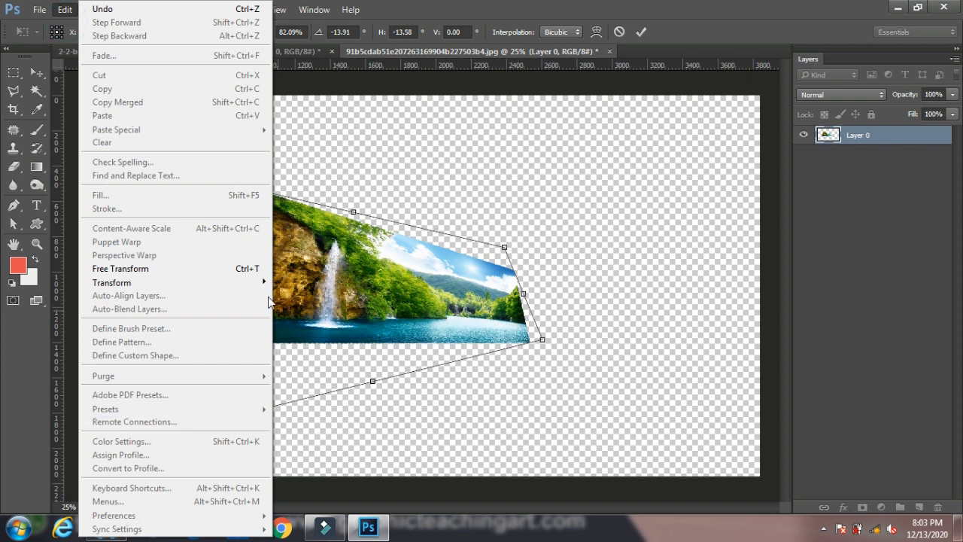
mouse_move(256, 282)
click(302, 370)
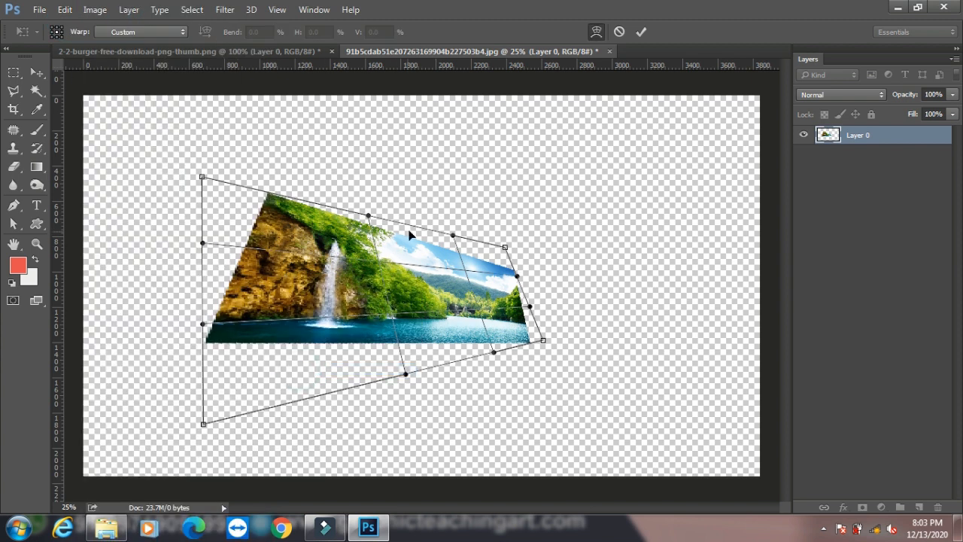
drag(454, 238, 458, 155)
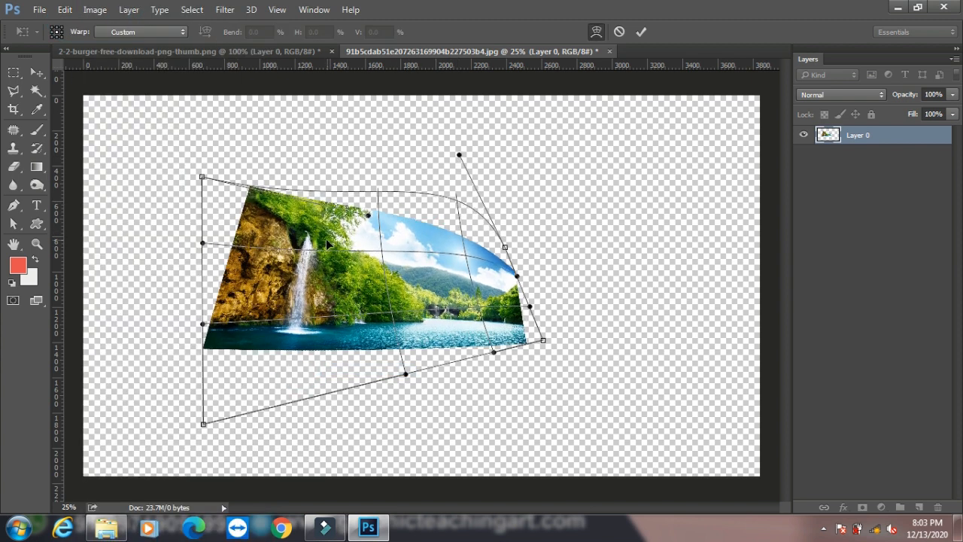
drag(367, 218, 368, 232)
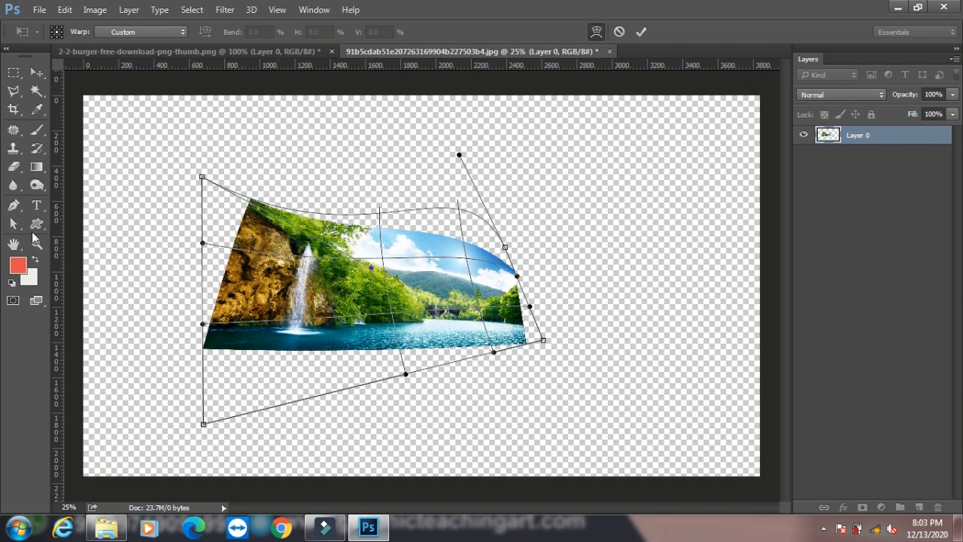
Rotate the warped landscape layer by 180°.
click(63, 10)
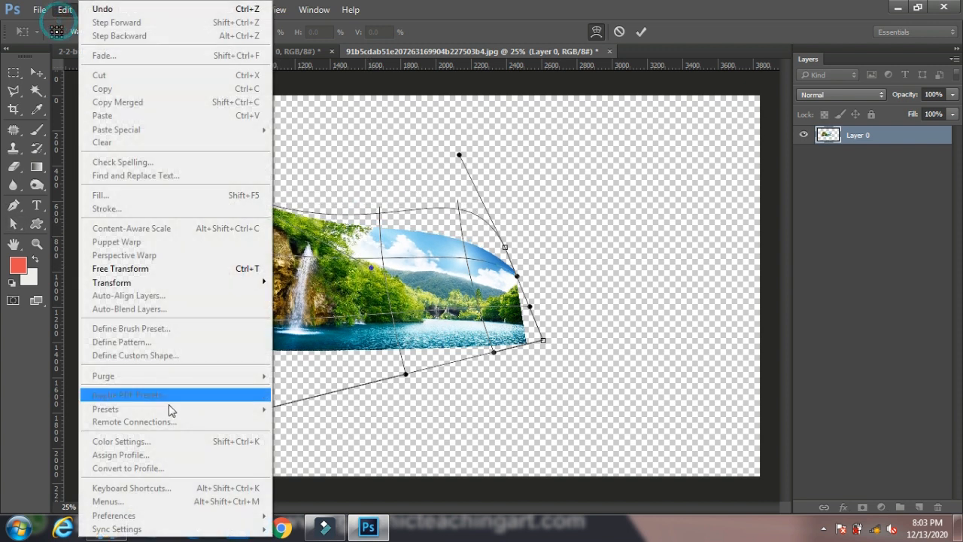
click(223, 282)
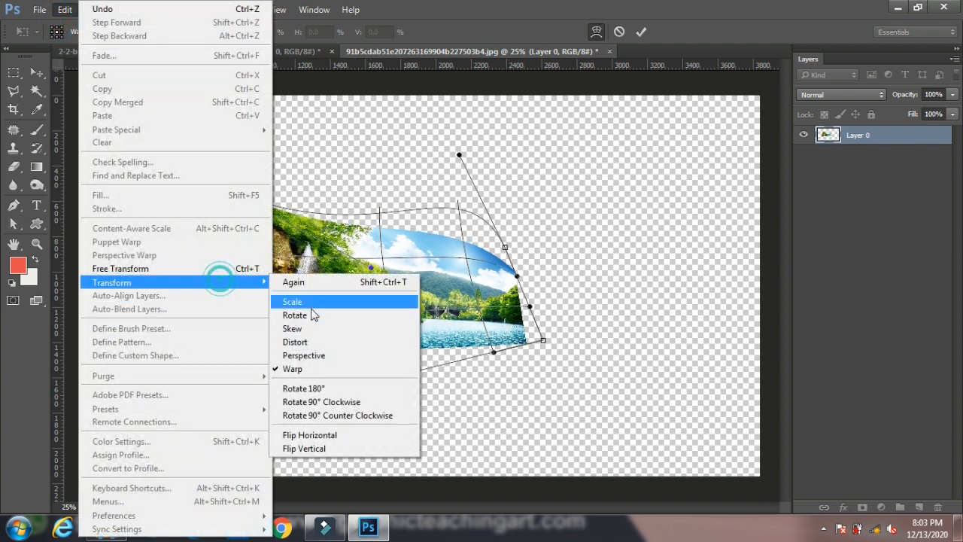
click(335, 390)
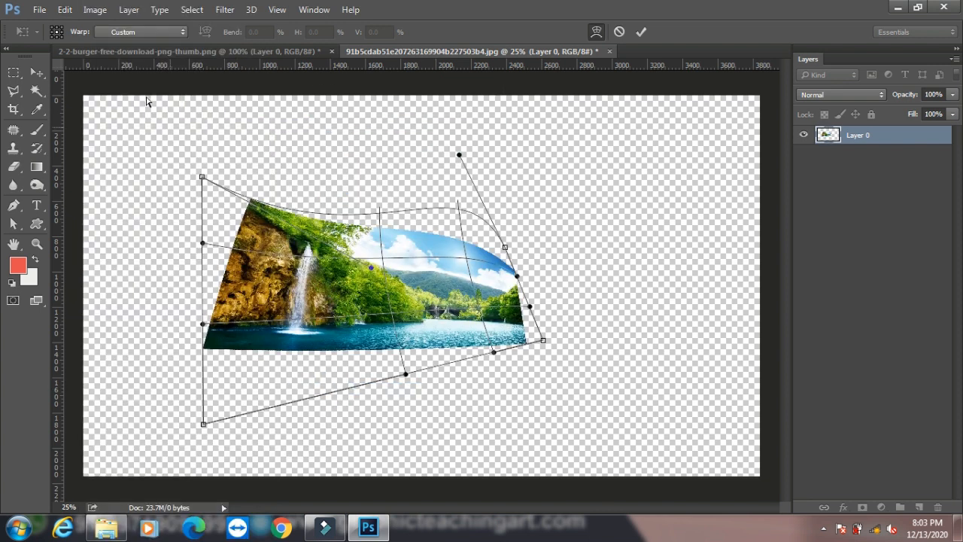
Rotate the landscape layer 90° clockwise and back 90° counter clockwise.
click(65, 9)
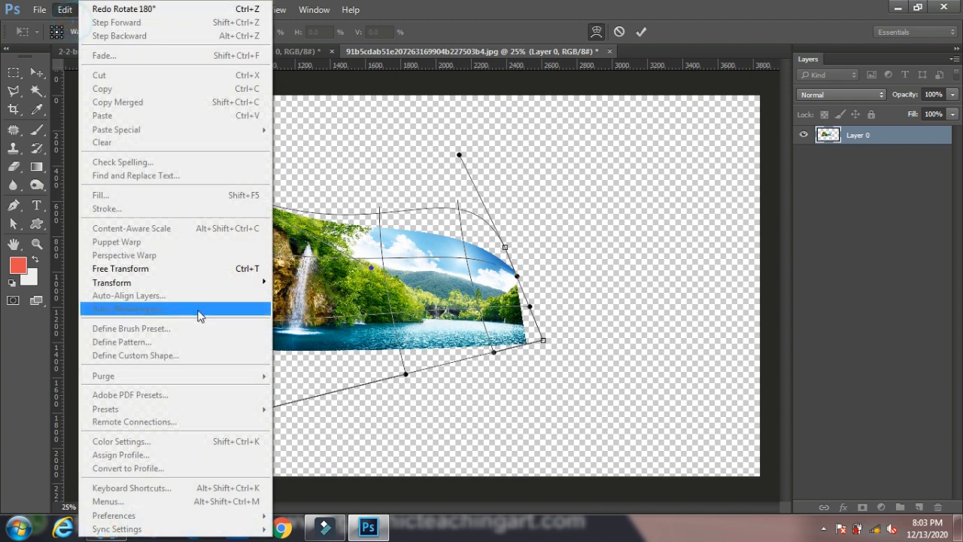
click(231, 283)
click(321, 402)
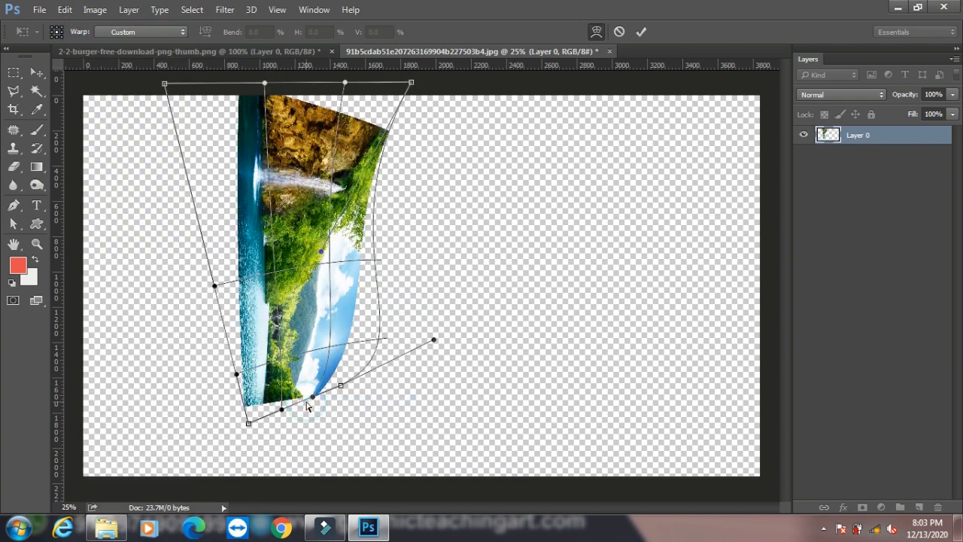
click(65, 9)
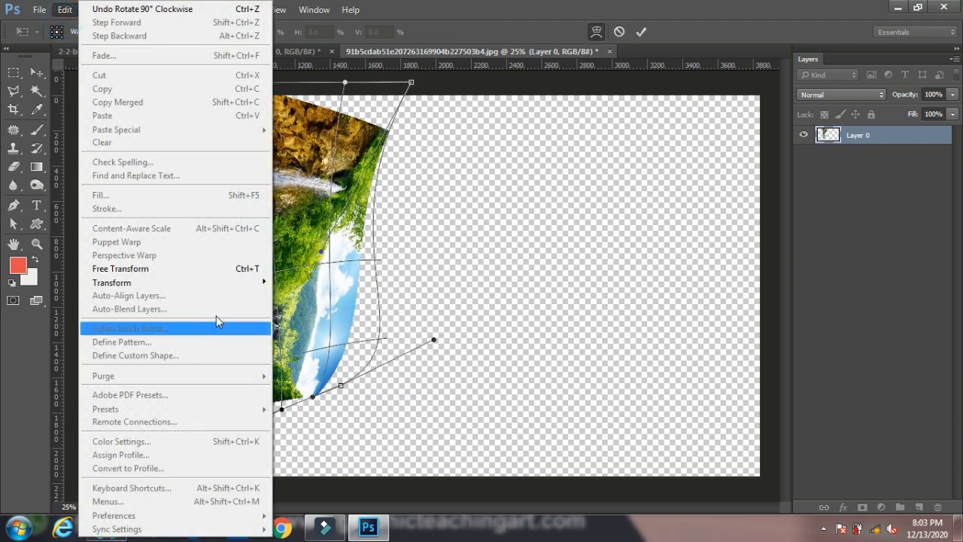
click(230, 285)
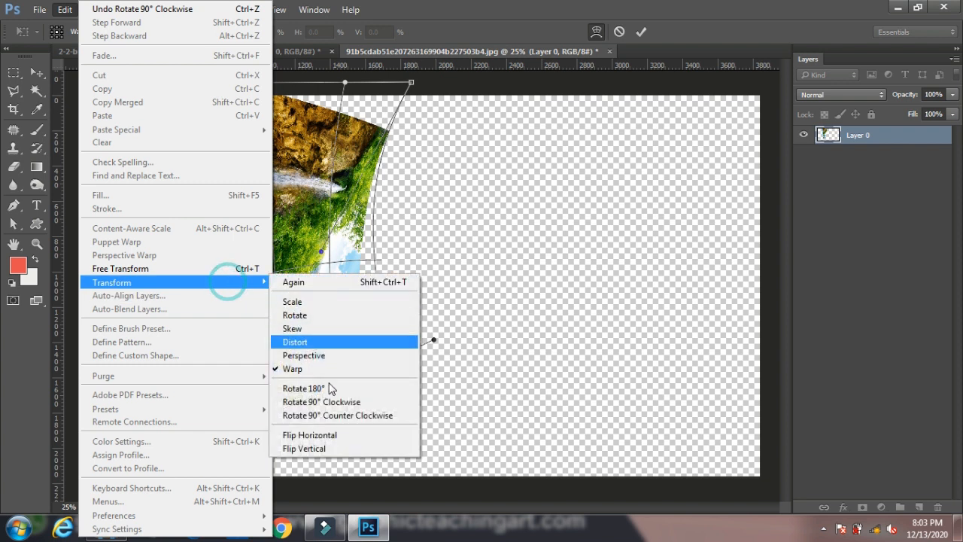
click(310, 415)
click(66, 10)
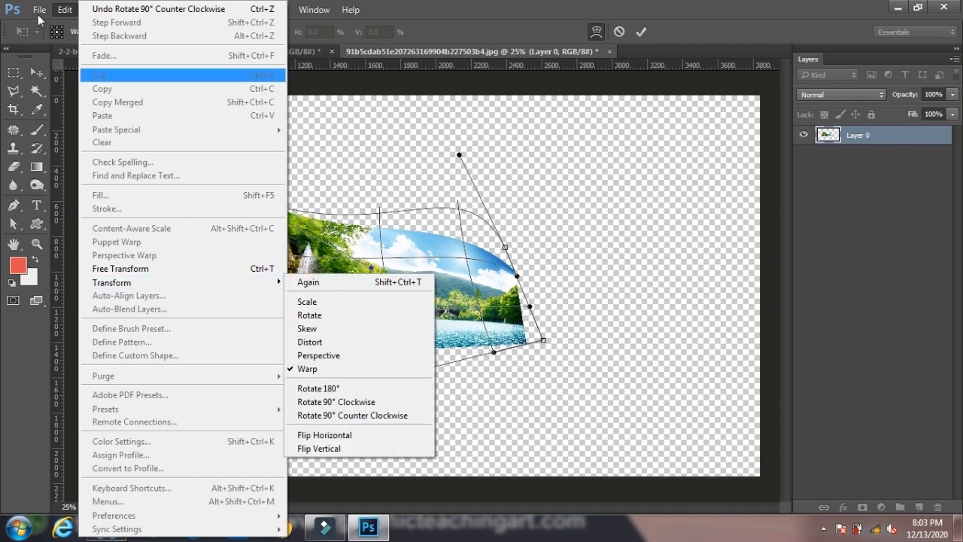
click(60, 9)
click(95, 9)
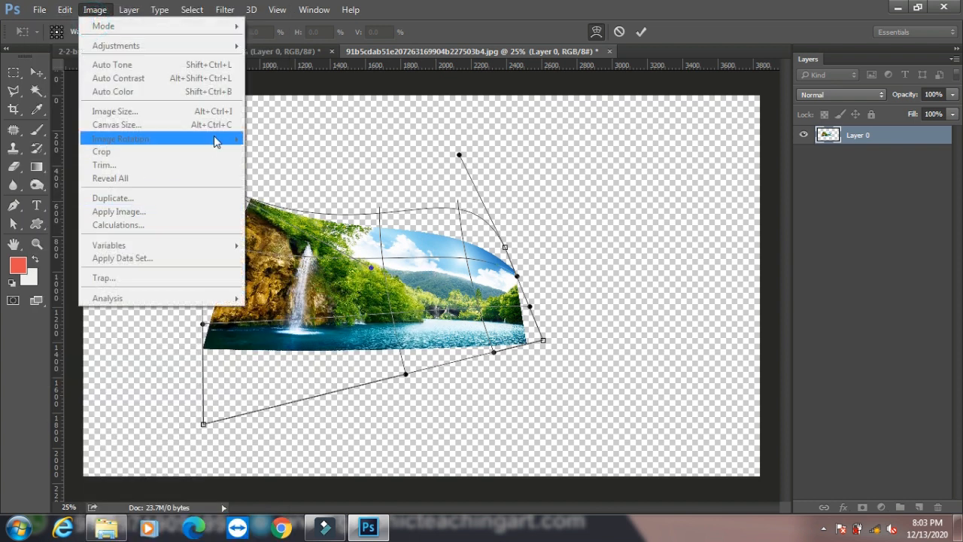
mouse_move(64, 10)
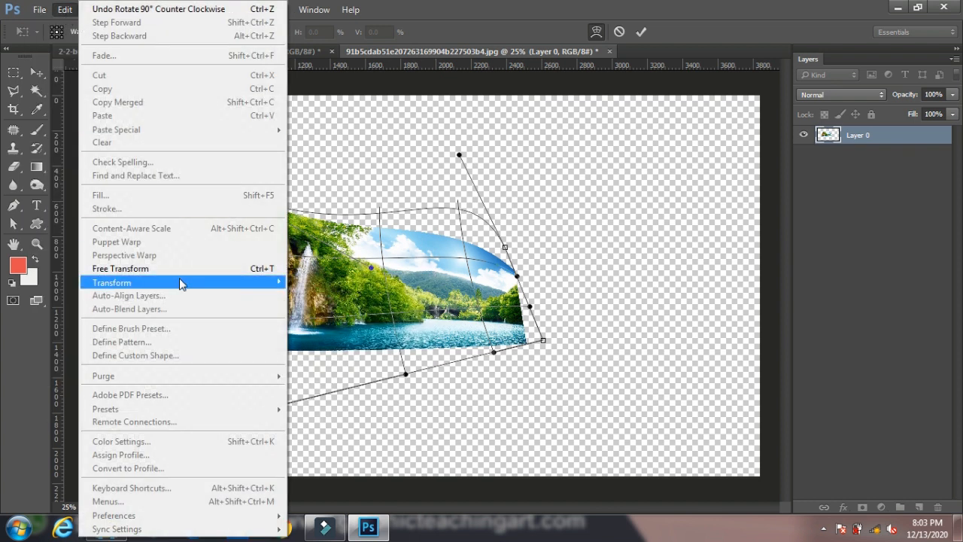
click(181, 282)
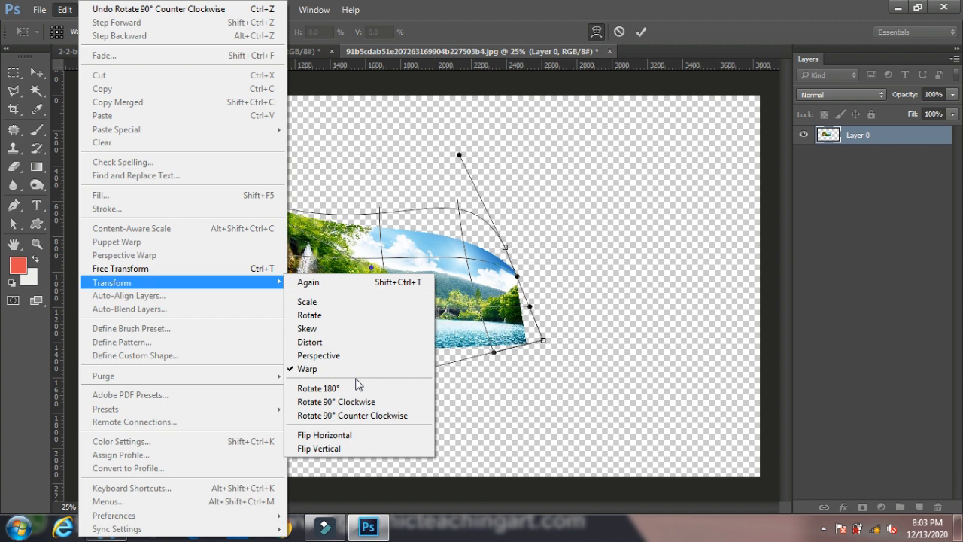
Apply the pending warp to the landscape layer.
click(396, 160)
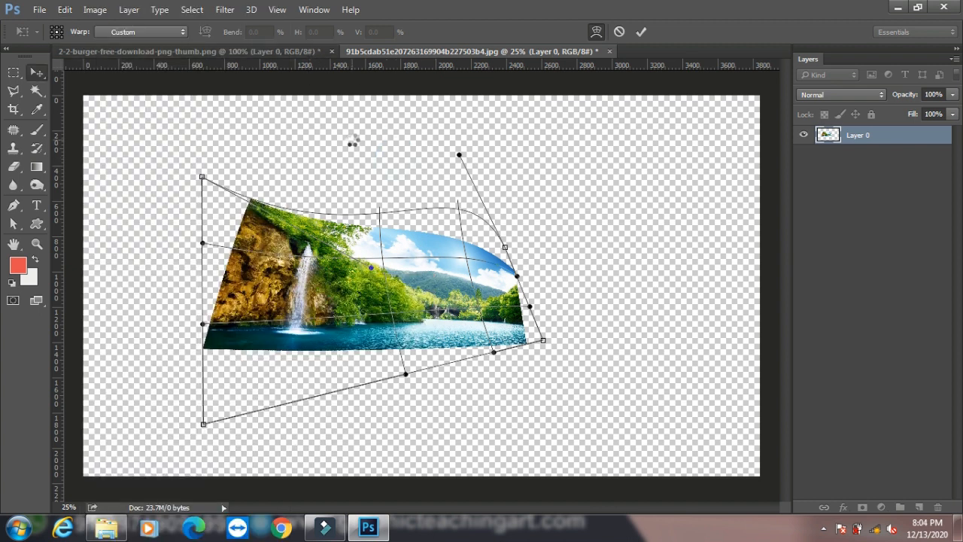
key(Return)
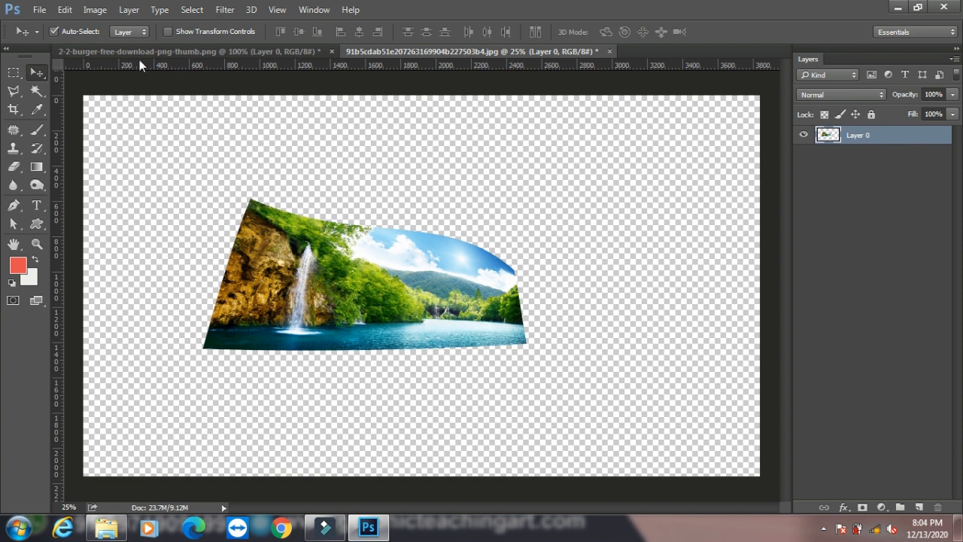
Open the PNG image 22 from the Desktop.
key(ctrl+o)
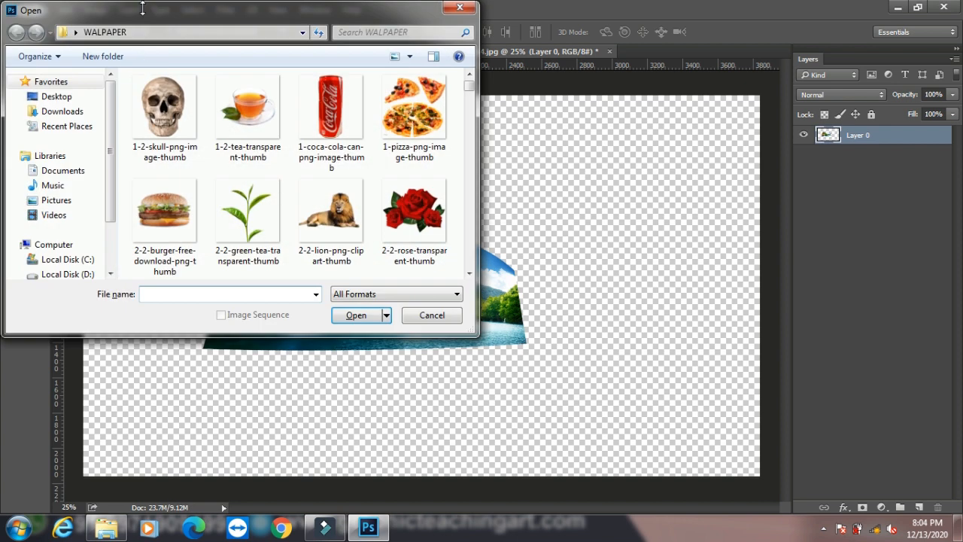
click(57, 97)
click(398, 207)
scroll(398, 207, down, 3)
scroll(398, 207, down, 2)
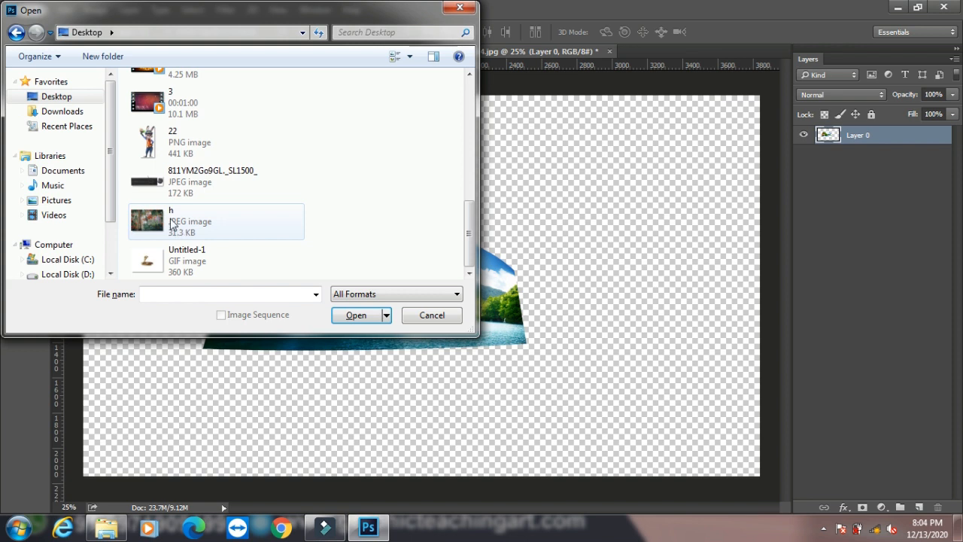
click(174, 135)
click(357, 315)
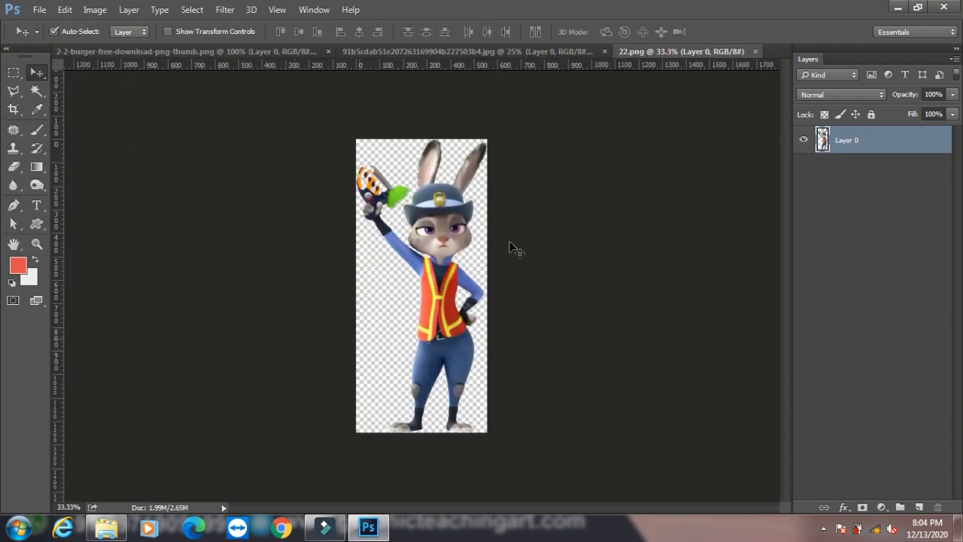
Copy the rabbit from 22.png into the landscape document as a new layer and place it over the landscape's right end.
ctrl+click(821, 142)
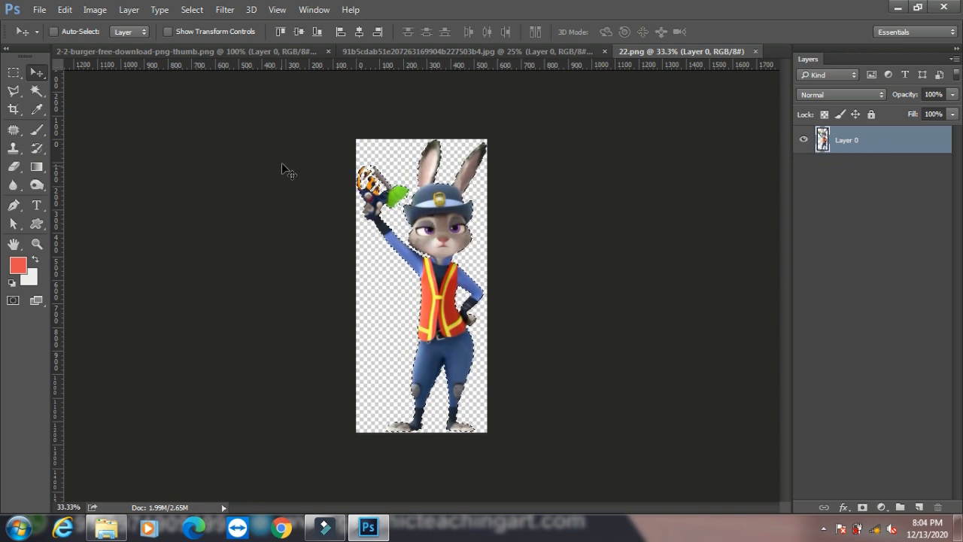
click(403, 50)
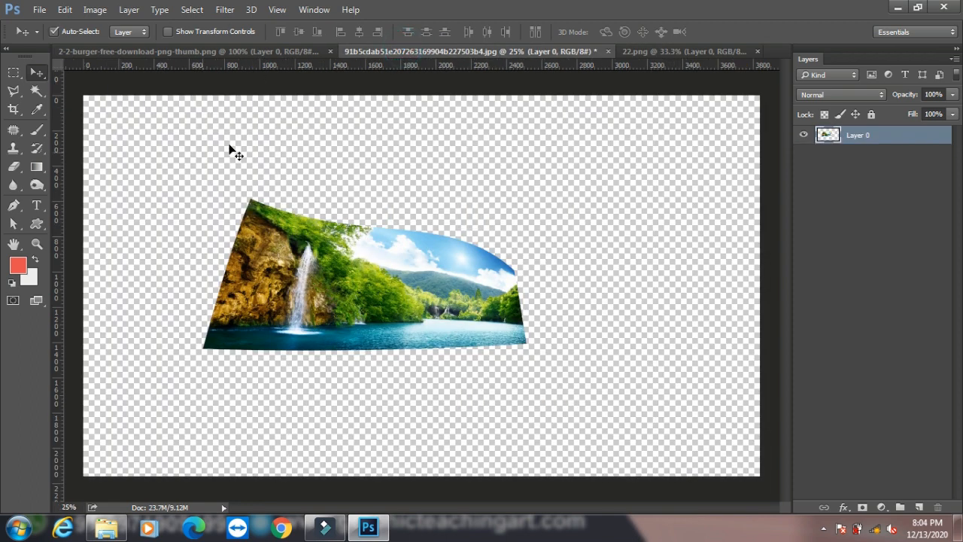
key(ctrl+v)
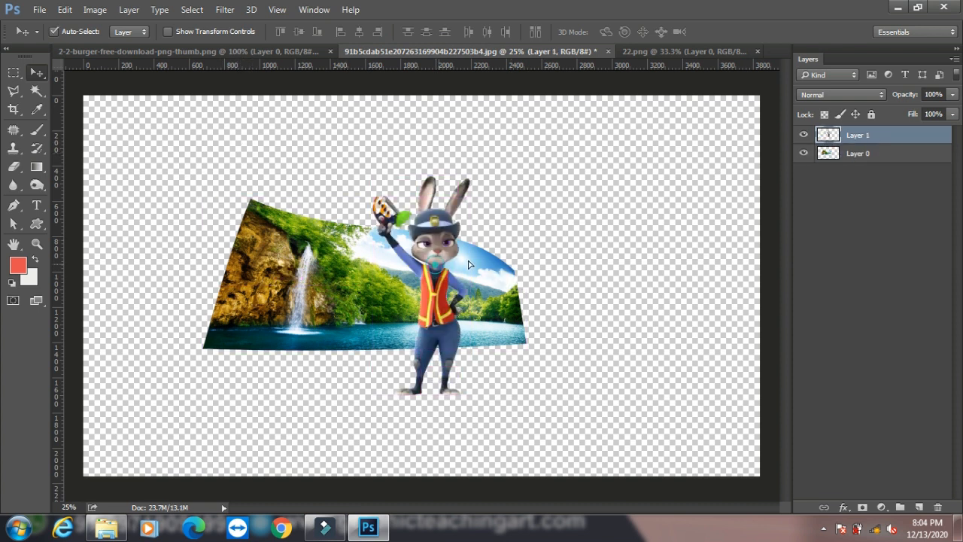
drag(445, 267, 543, 257)
Delete the landscape layer, Layer 0.
click(858, 153)
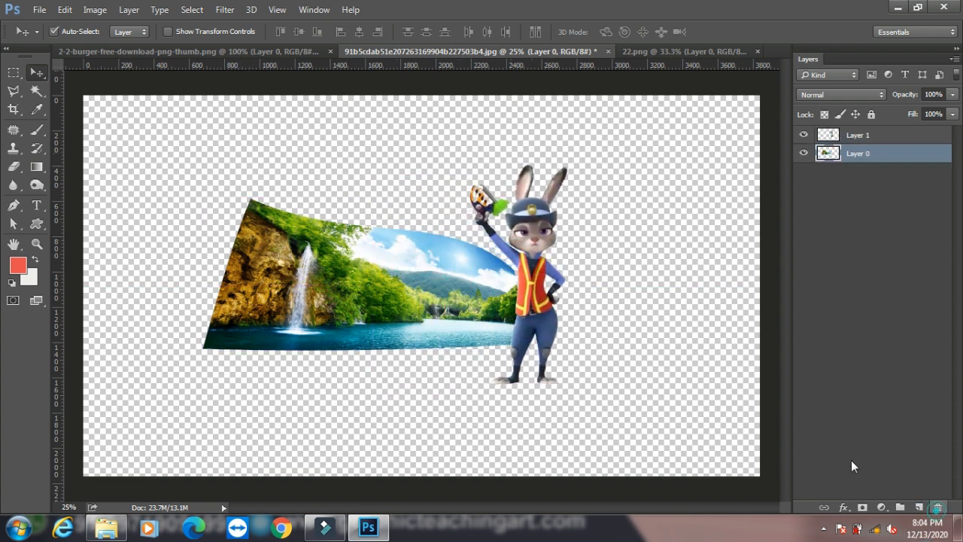
click(938, 506)
click(424, 209)
Duplicate the rabbit layer to the left of the original and flip the copy horizontally.
drag(534, 267, 376, 277)
click(64, 9)
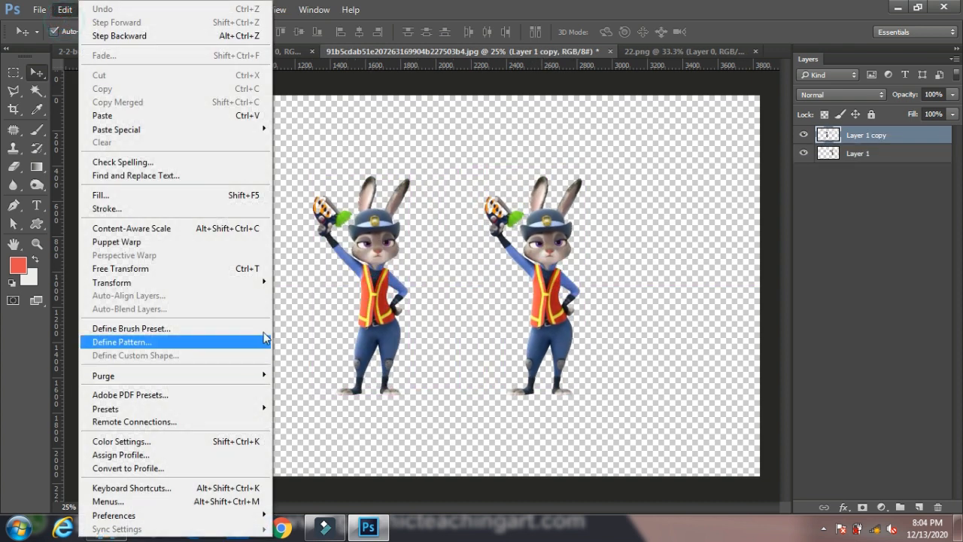
mouse_move(262, 285)
click(322, 427)
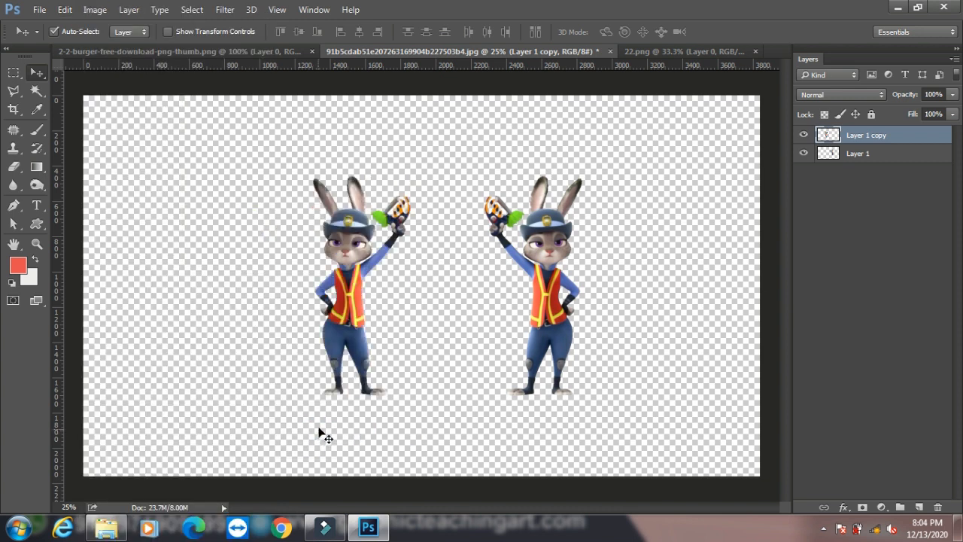
Flip the rabbit copy vertically so it stands upside down.
click(65, 9)
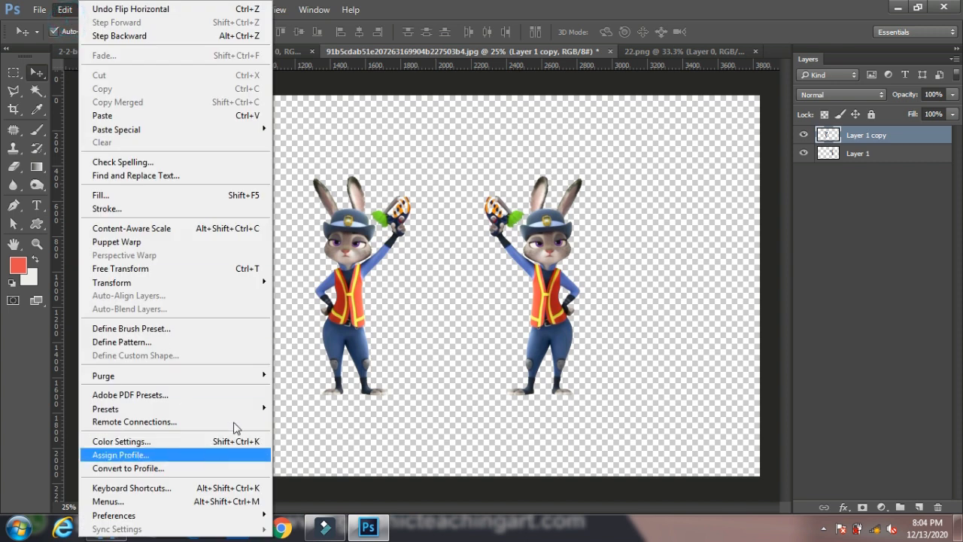
mouse_move(256, 284)
click(299, 451)
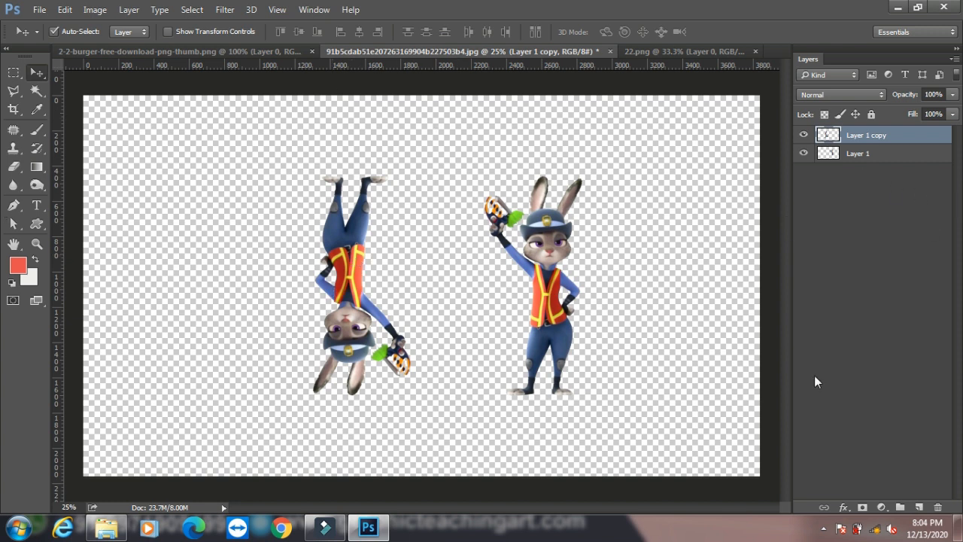
Delete the Layer 1 copy layer and move the remaining rabbit up and left, near the middle of the canvas.
click(937, 507)
click(425, 208)
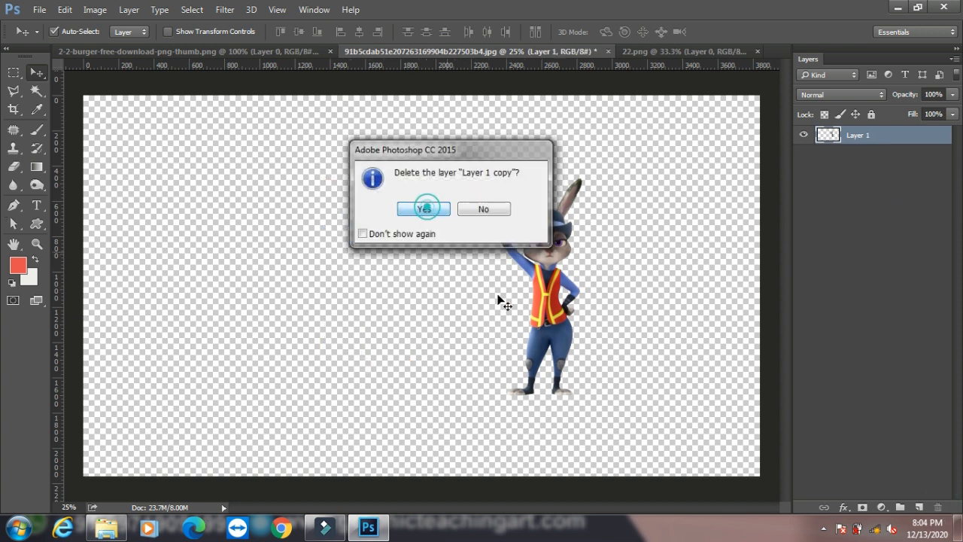
drag(563, 287, 430, 245)
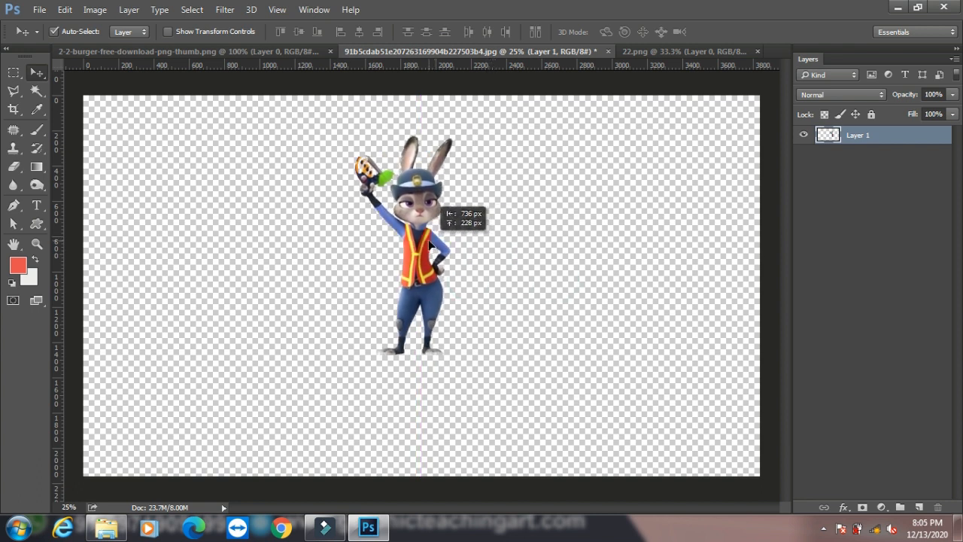
Crop the canvas to a rectangular selection around the rabbit, about 1650 by 2000 px.
click(14, 72)
drag(254, 97, 545, 450)
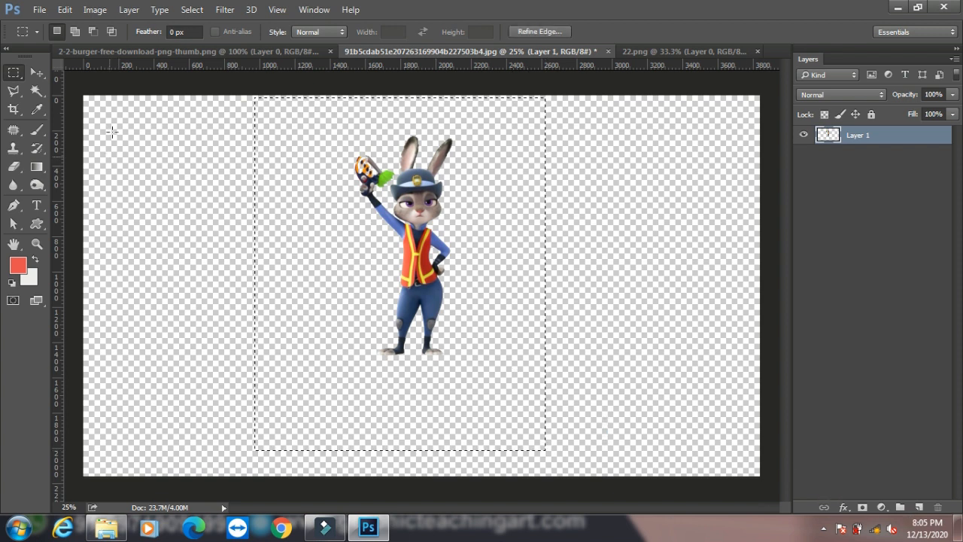
click(94, 10)
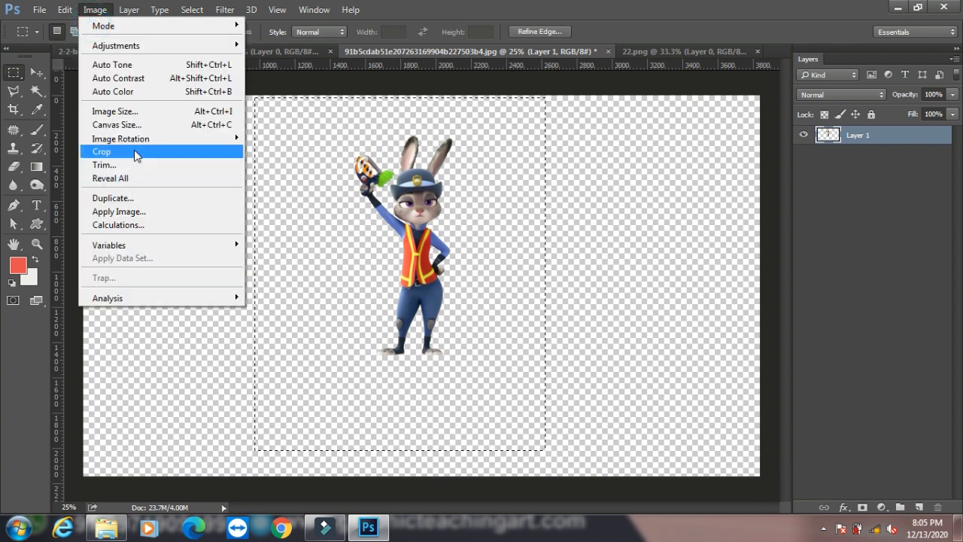
click(137, 155)
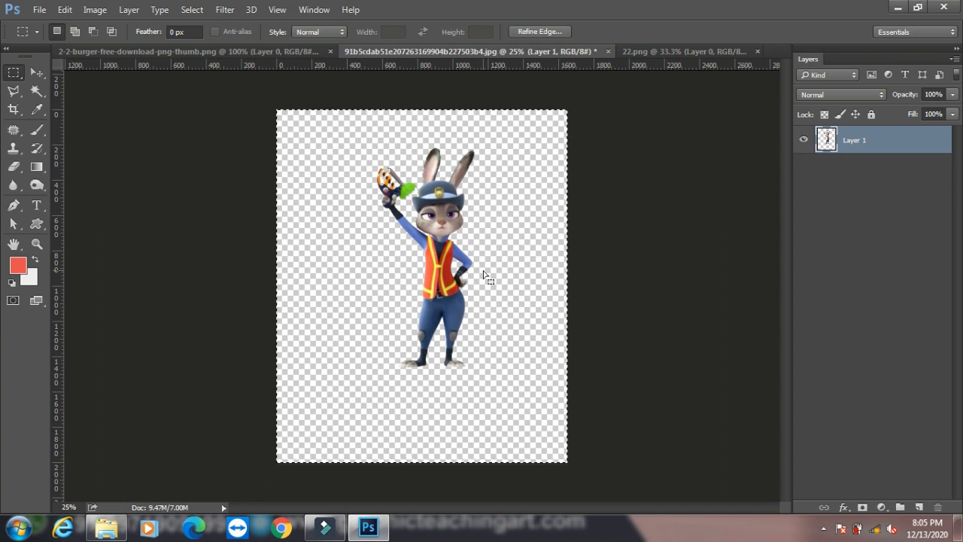
Clear the selection and move the rabbit down and left to the centre of the cropped canvas.
key(ctrl+d)
click(38, 74)
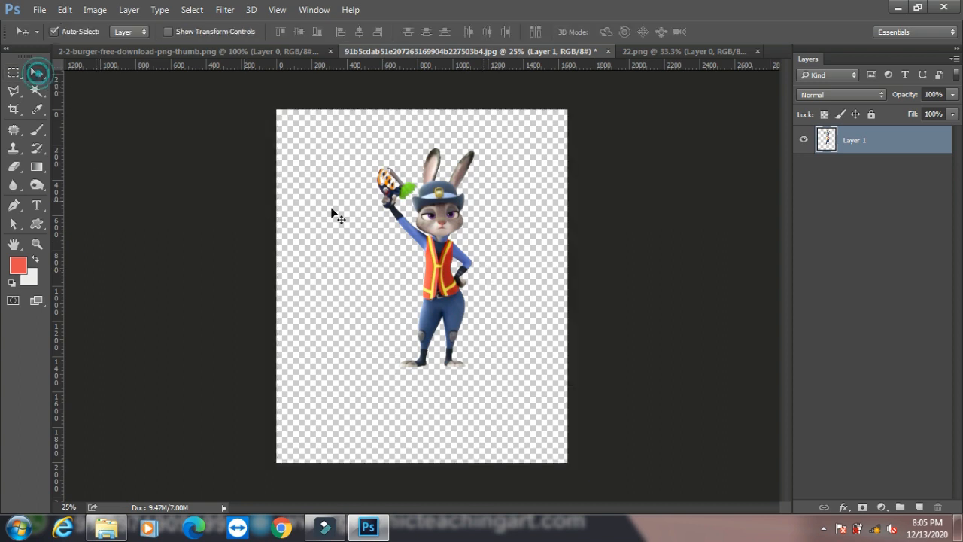
drag(442, 264, 433, 301)
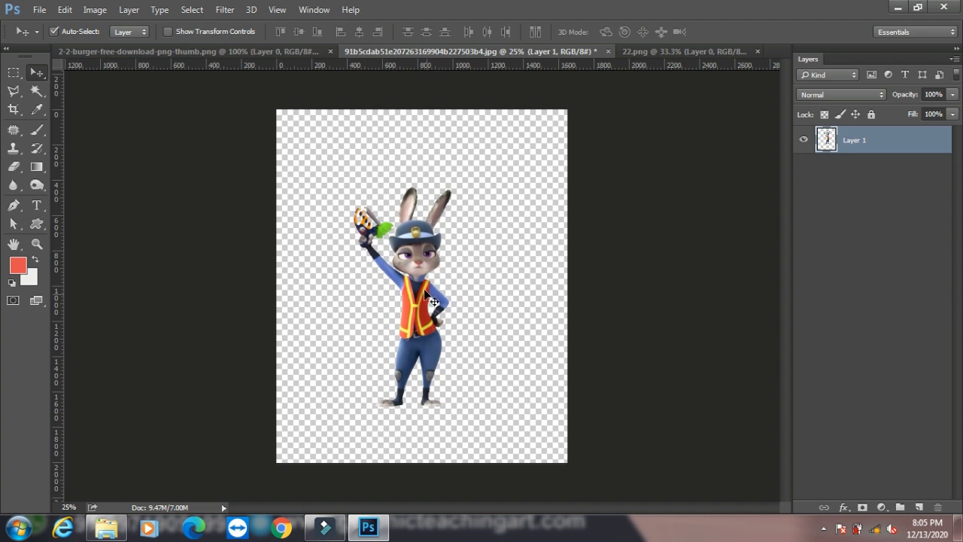
Add a new layer beneath the rabbit and fill the lower third of the canvas, about 690 px high, with black.
click(919, 507)
drag(871, 150, 868, 178)
click(13, 72)
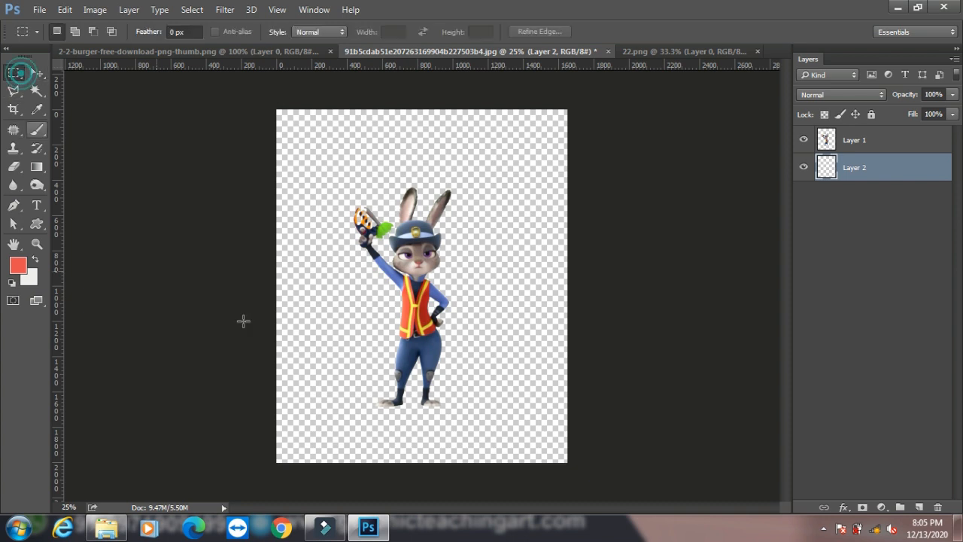
drag(272, 340, 601, 470)
click(11, 282)
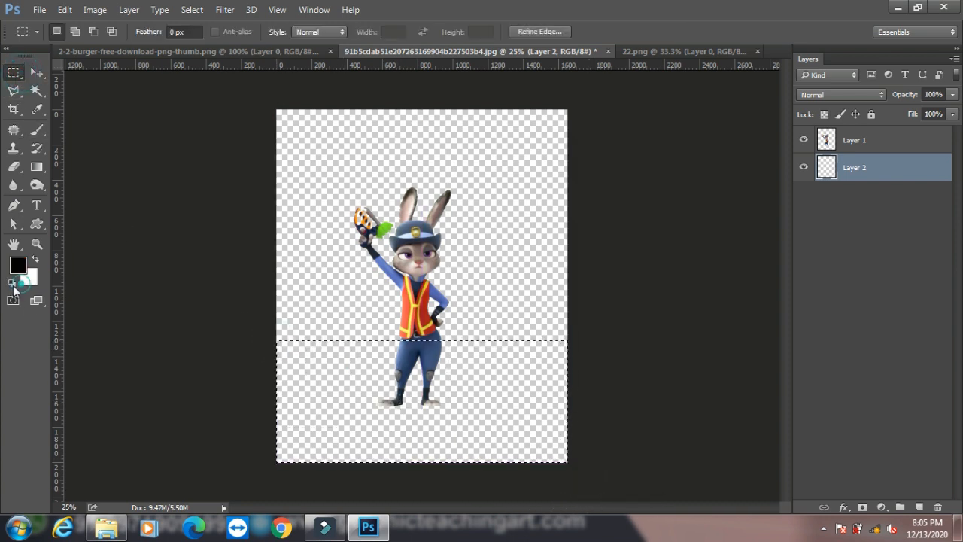
key(alt+BackSpace)
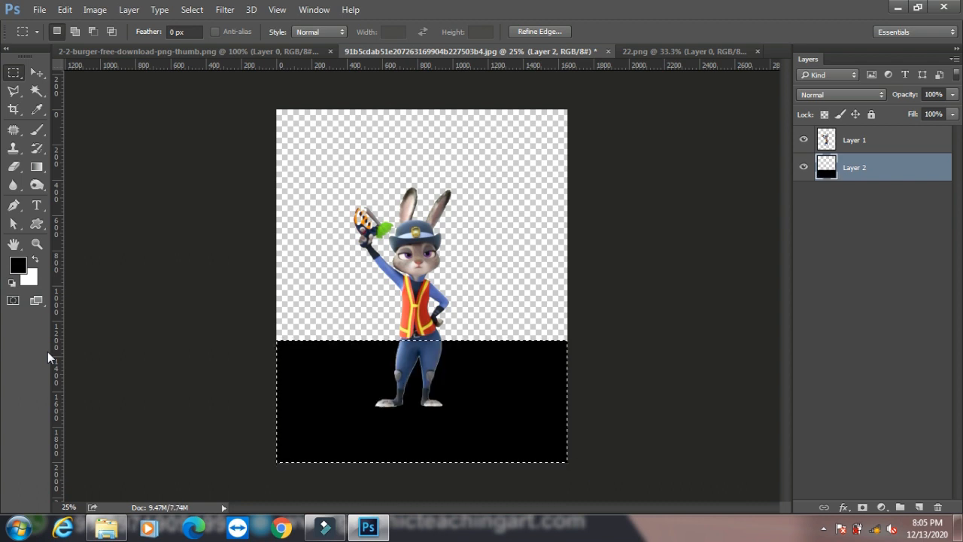
key(ctrl+d)
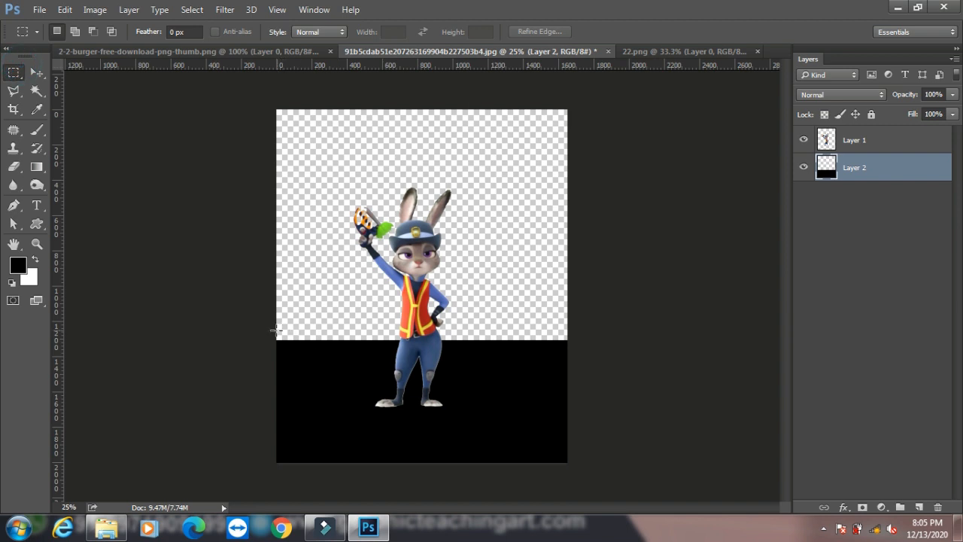
On a new layer, fill a full-width strip about 100 px high behind the rabbit's lower legs with dark grey 474444.
drag(273, 338, 592, 355)
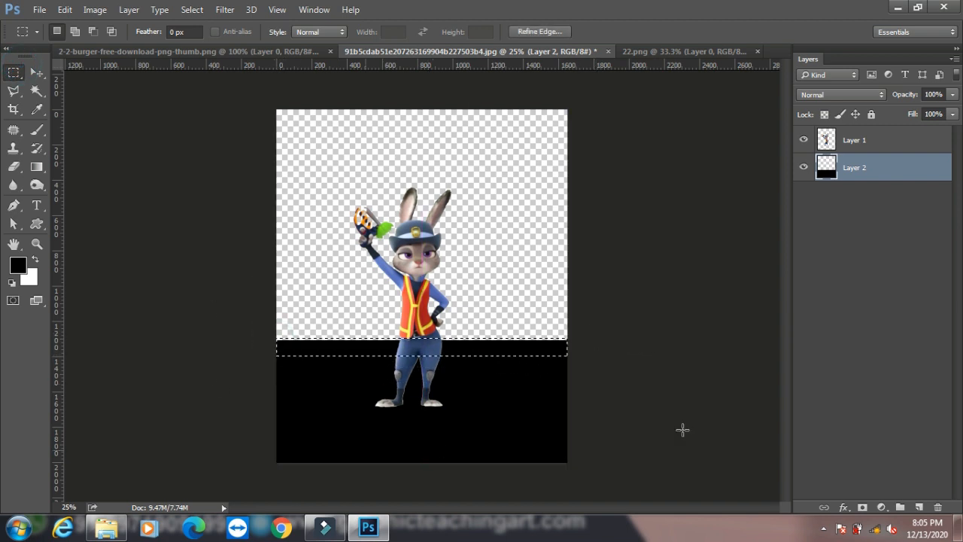
drag(365, 351, 364, 392)
click(918, 507)
click(18, 265)
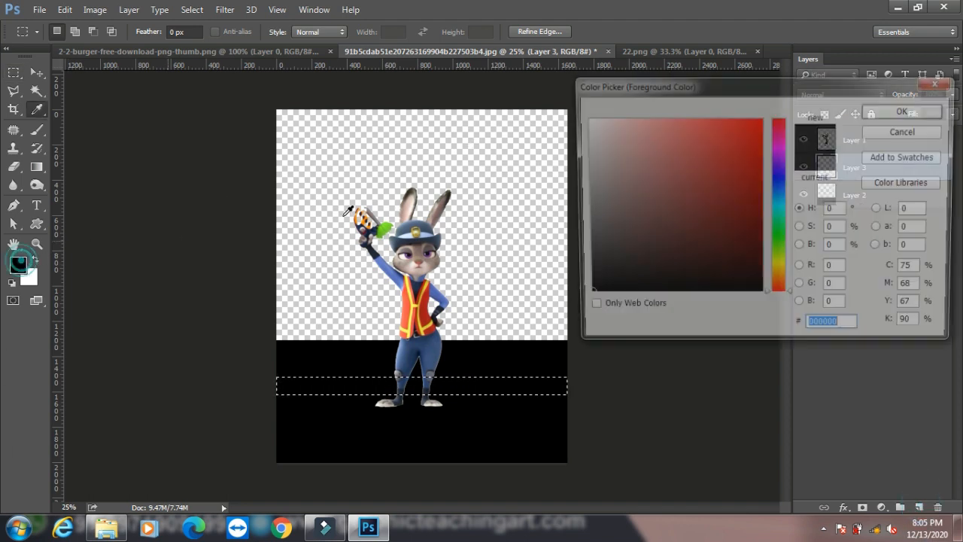
click(591, 250)
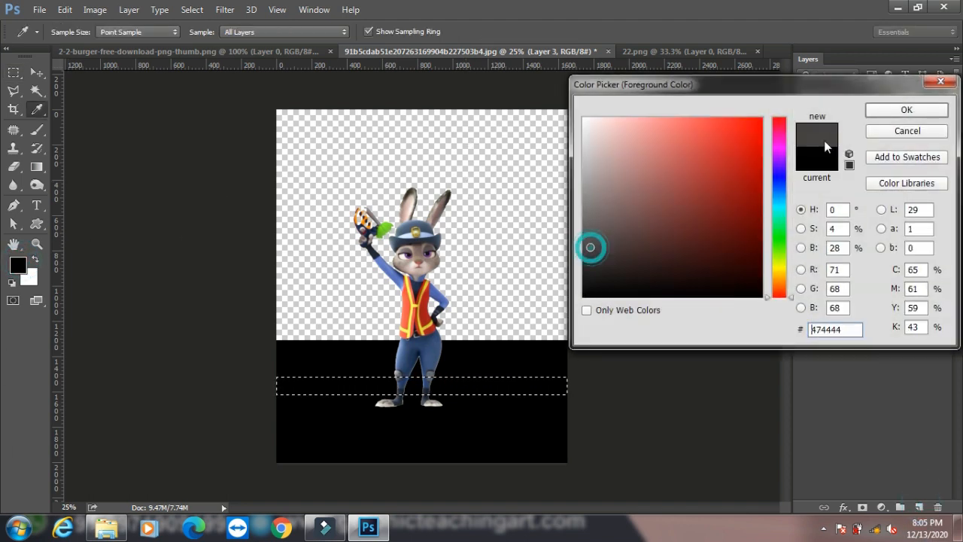
click(903, 111)
key(alt+BackSpace)
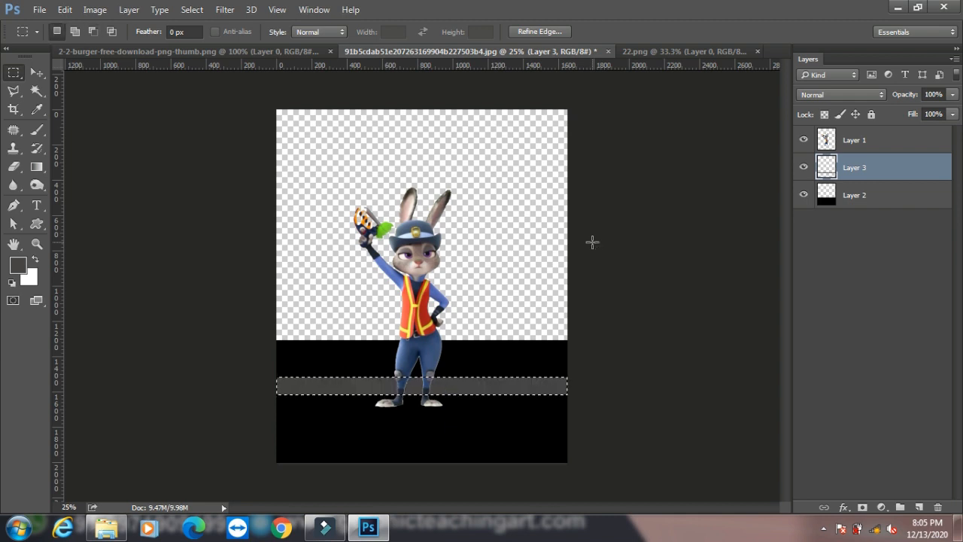
key(ctrl+d)
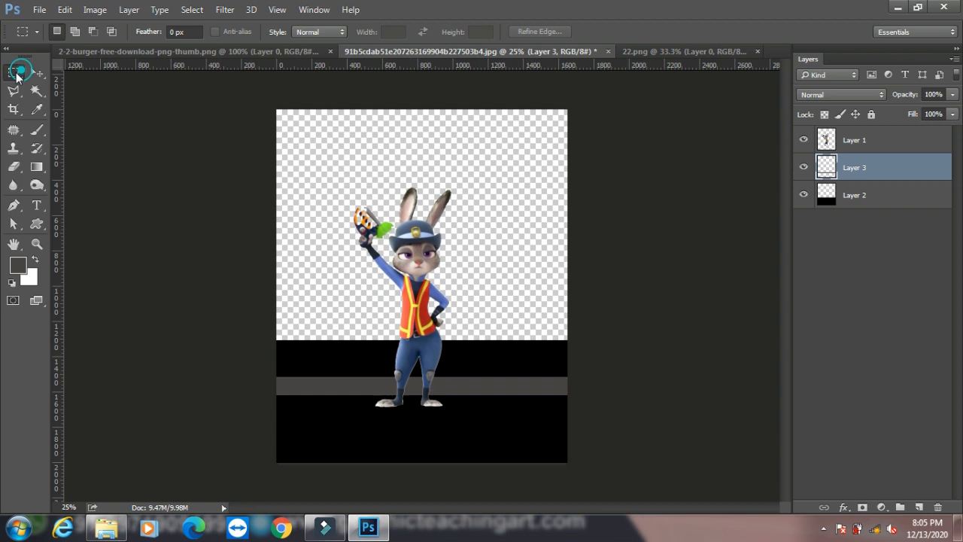
Scale the black Layer 2 to about 70% height so its upper edge meets the top of the grey strip.
click(875, 194)
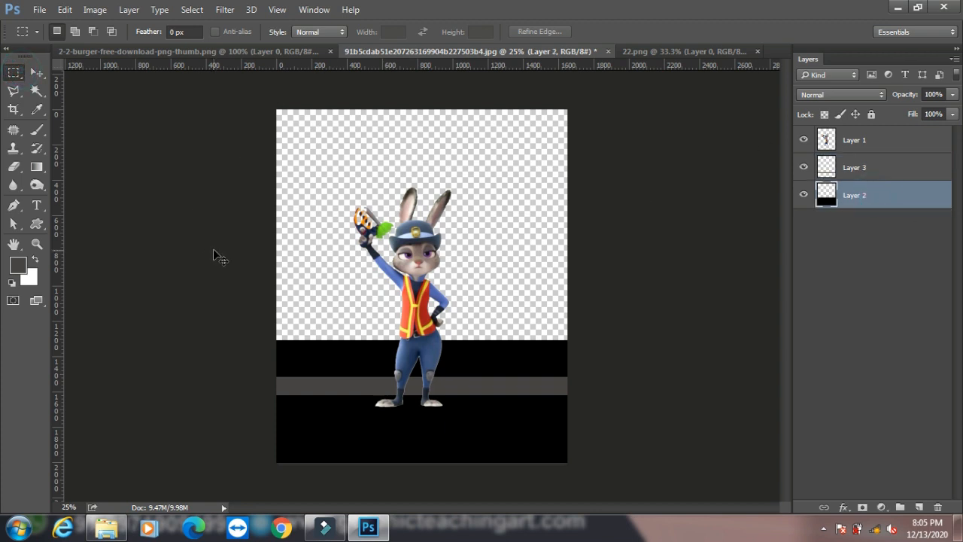
key(ctrl+t)
drag(422, 339, 421, 374)
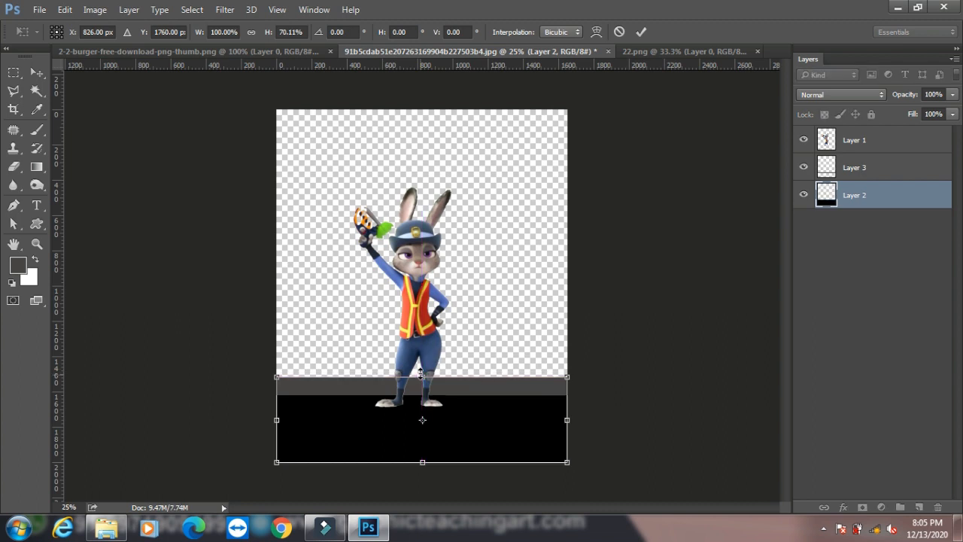
key(Return)
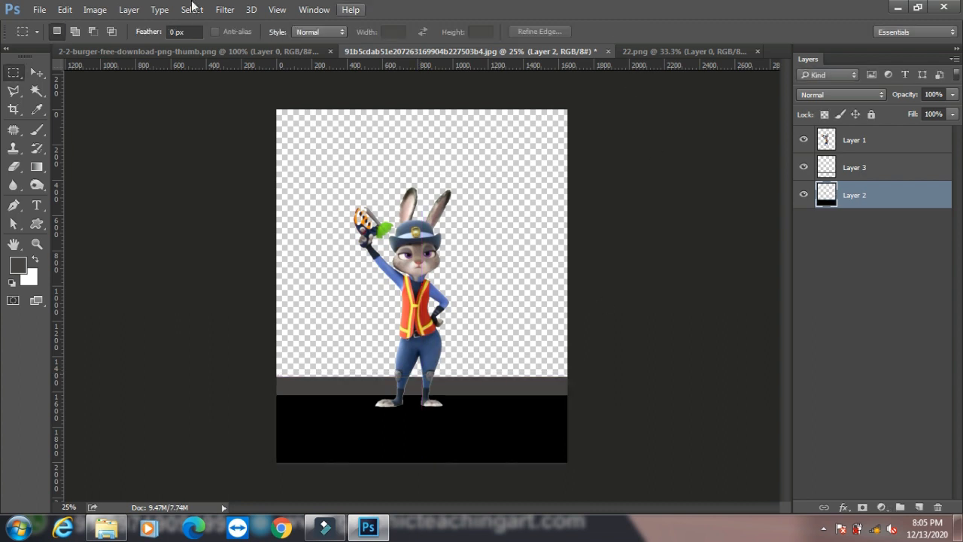
Add a new layer at the bottom of the stack and fill the area above the grey strip with white.
drag(263, 94, 643, 383)
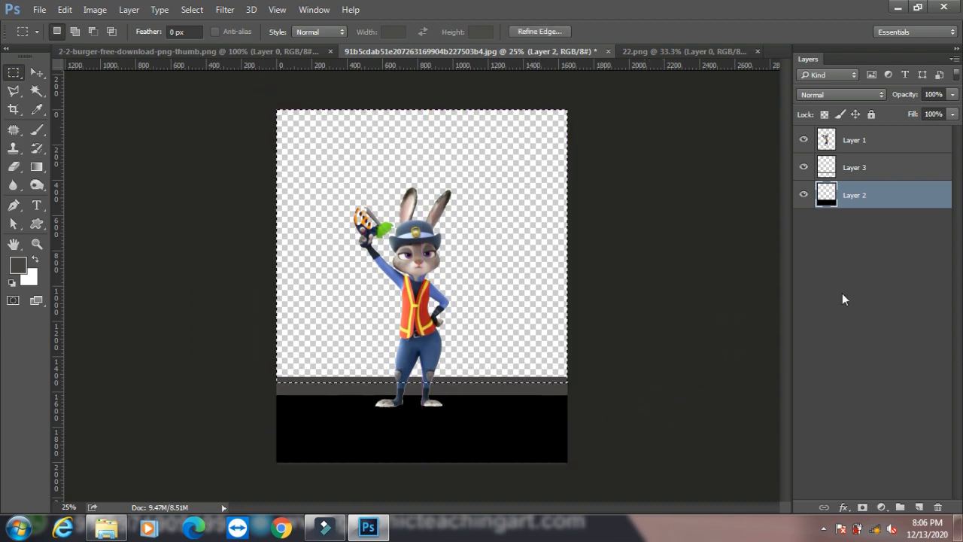
click(918, 507)
drag(880, 217, 878, 233)
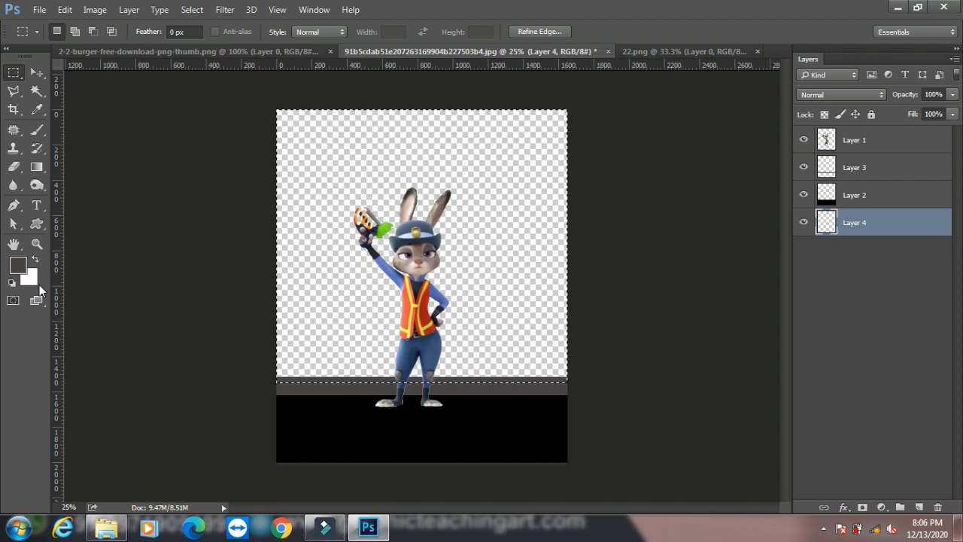
key(ctrl+BackSpace)
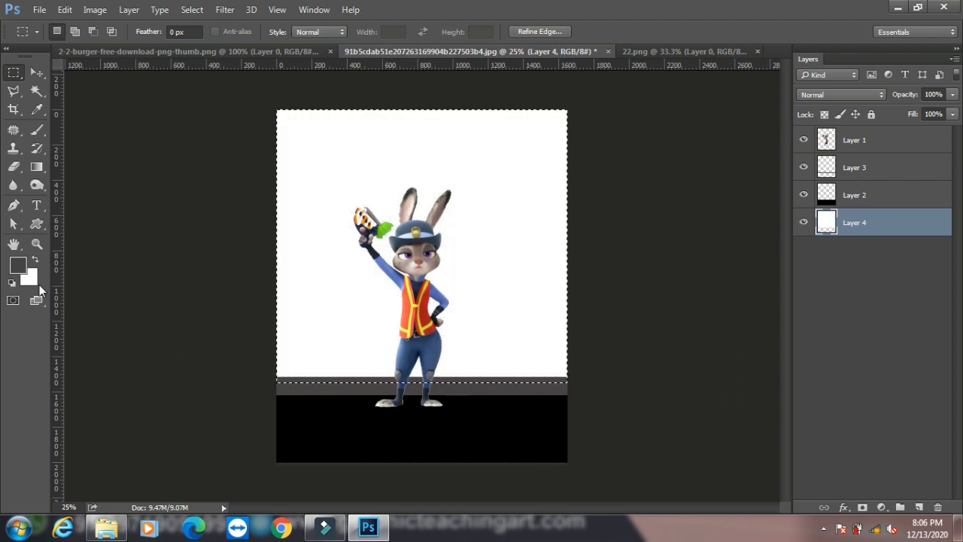
key(ctrl+d)
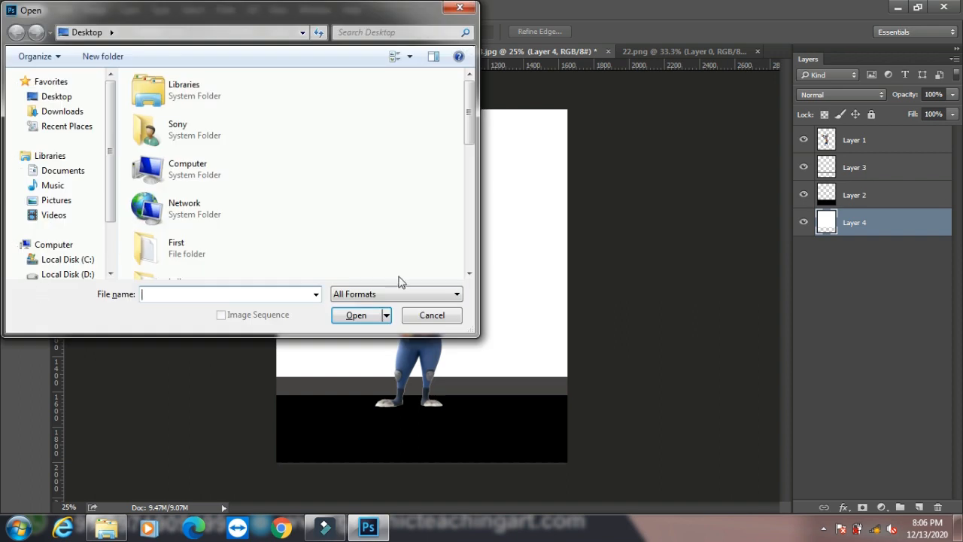
Open the dark blue ray image 567176ba41704059a7b630a725a0ed37 from the WALPAPER folder.
scroll(264, 219, down, 2)
double_click(188, 256)
click(412, 218)
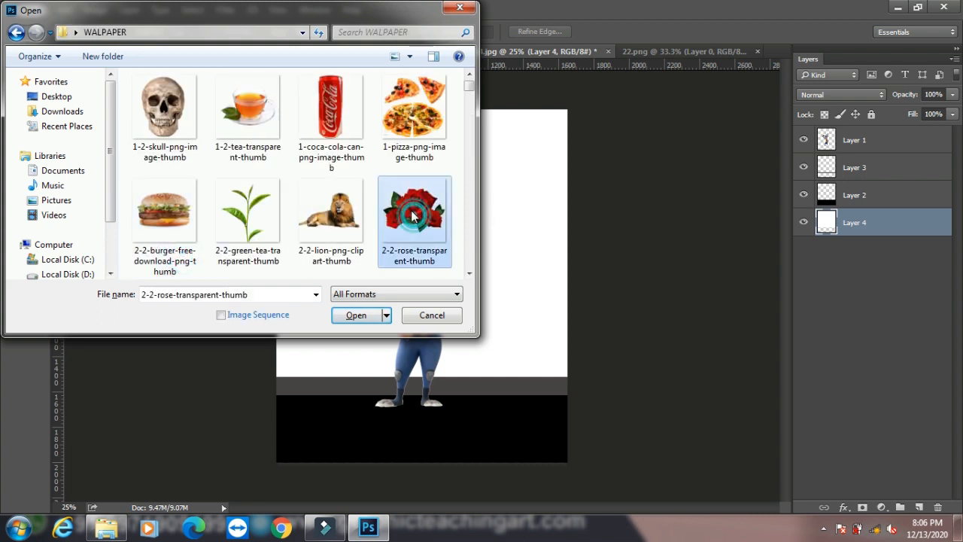
scroll(412, 216, down, 6)
scroll(412, 217, down, 2)
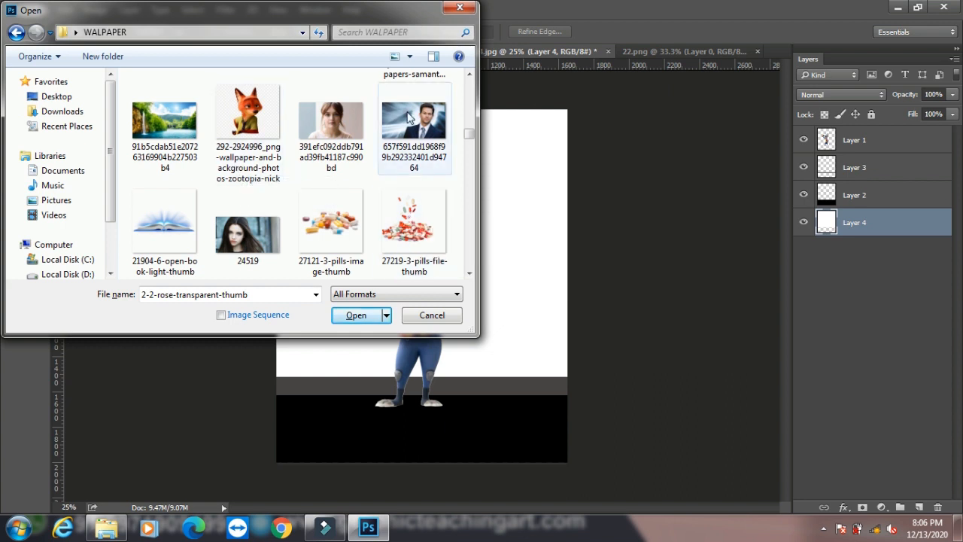
click(409, 115)
scroll(414, 113, down, 5)
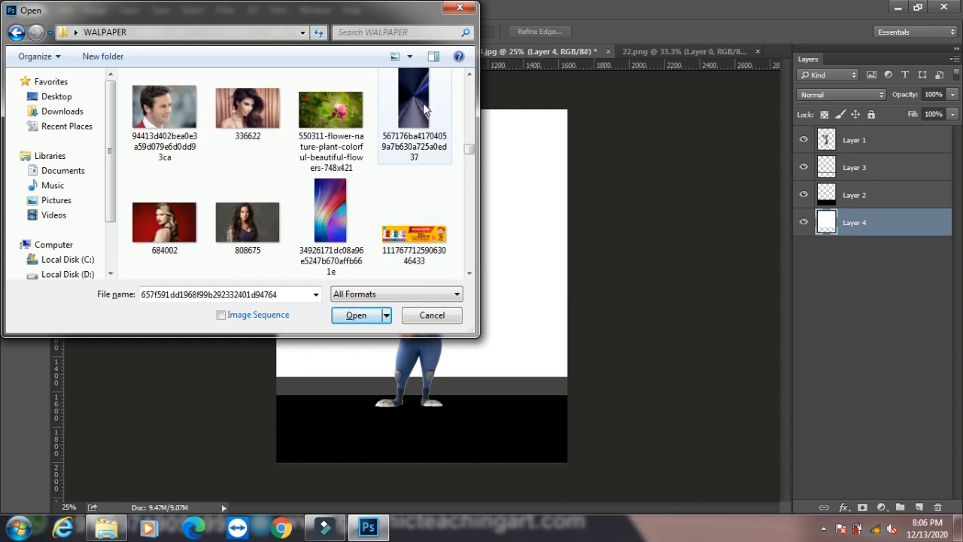
click(423, 103)
click(356, 316)
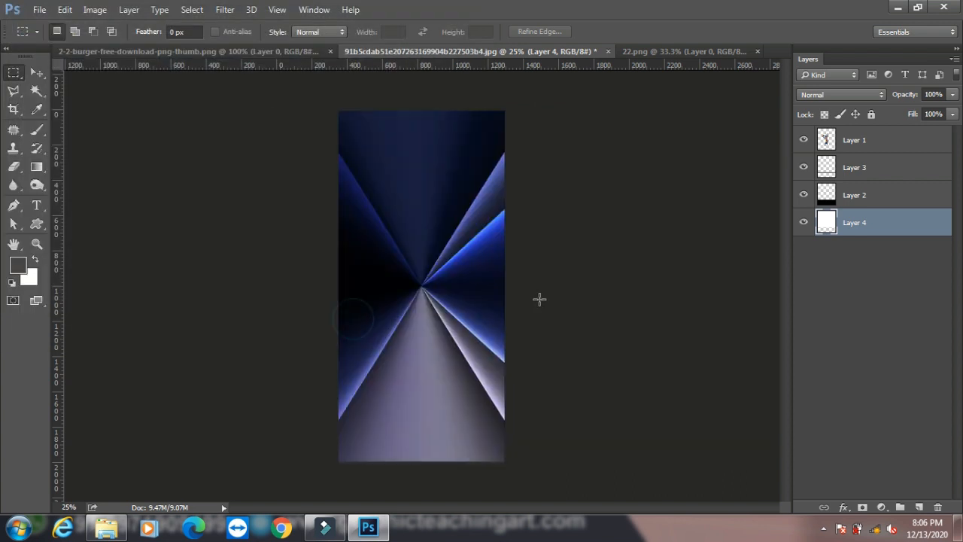
Copy the whole blue ray image and paste it into the rabbit document above the white layer.
key(ctrl+a)
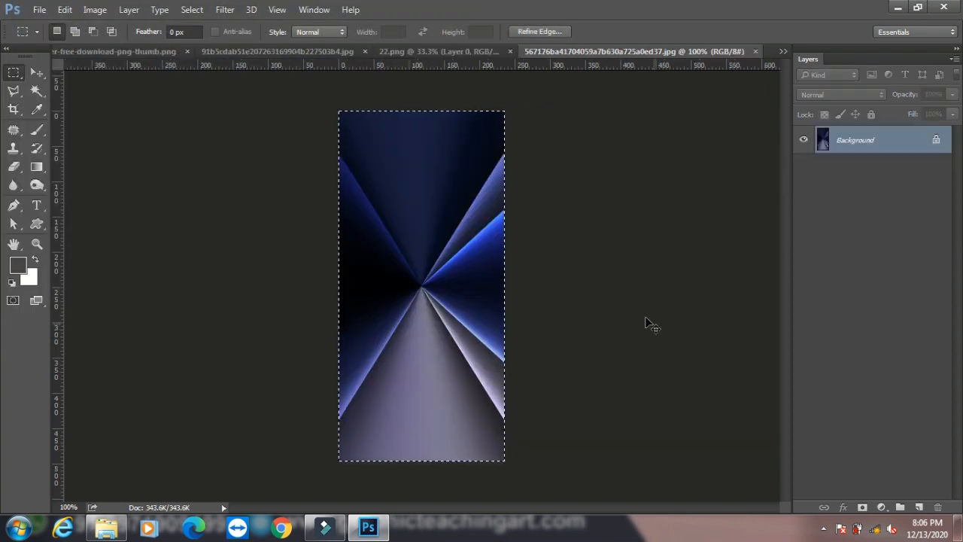
click(391, 50)
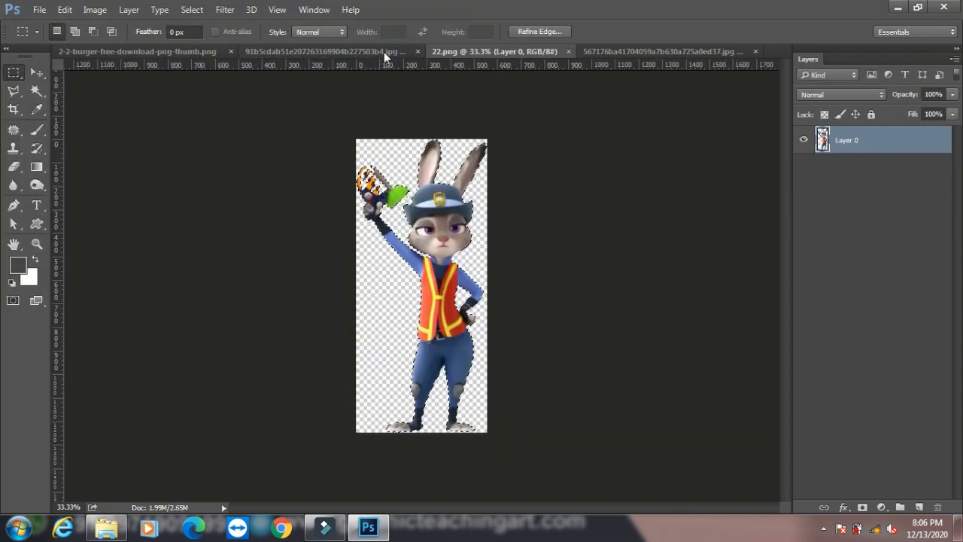
click(329, 52)
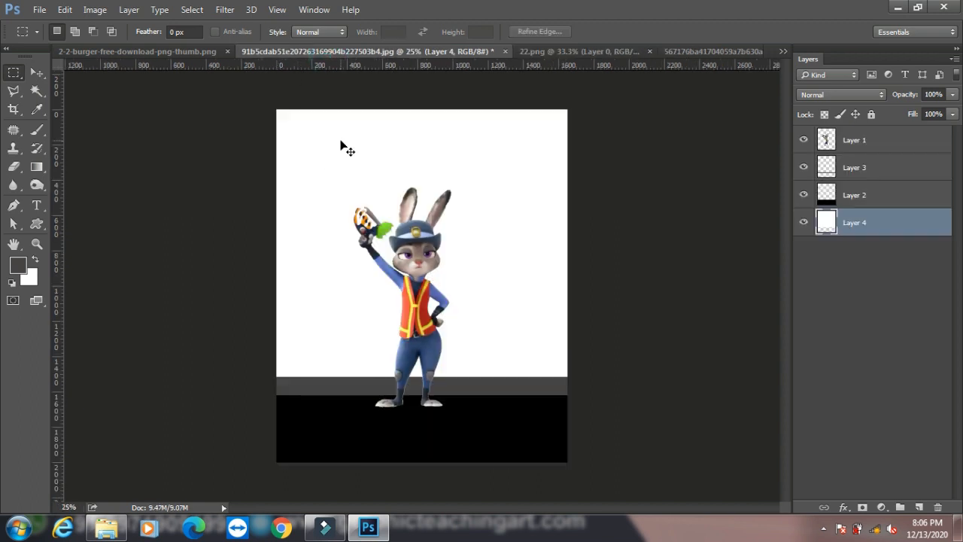
key(ctrl+v)
Enlarge the pasted blue ray image with Free Transform until it covers the white backdrop behind the rabbit.
key(ctrl+t)
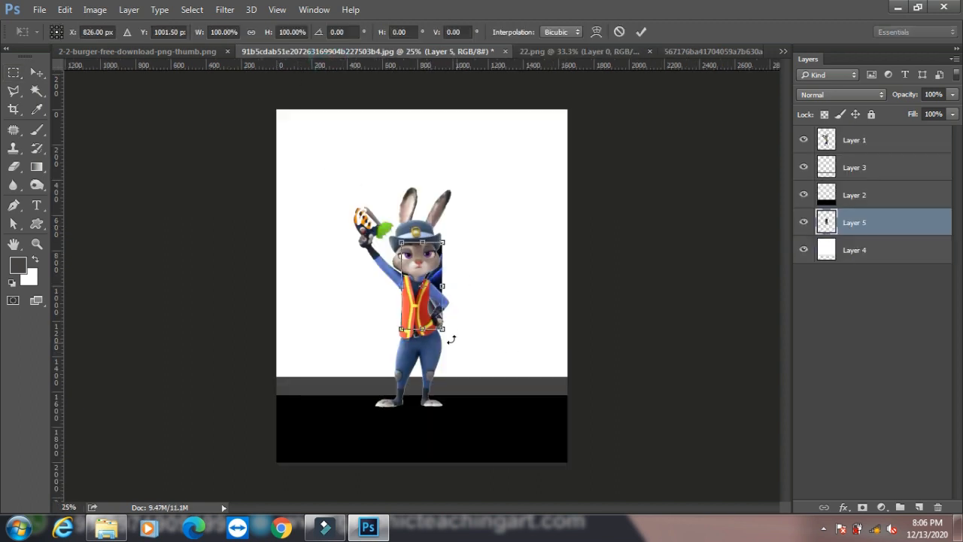
drag(445, 332, 601, 298)
key(Return)
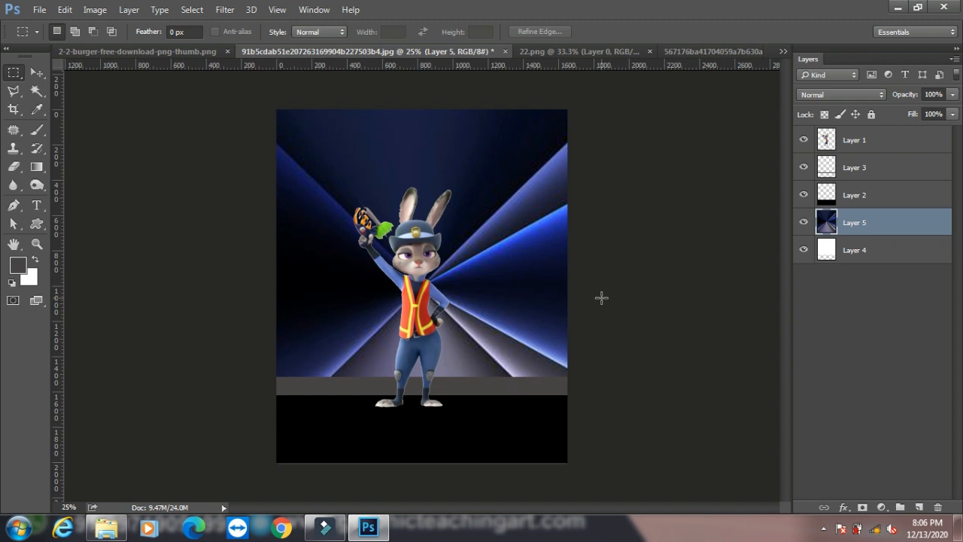
click(65, 9)
click(639, 171)
Duplicate the rabbit layer and flip the copy vertically.
click(35, 73)
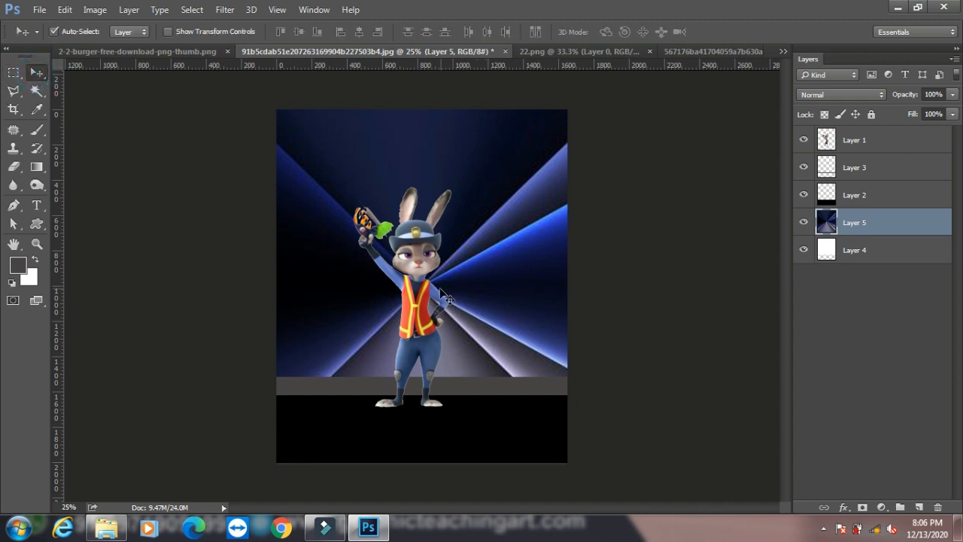
click(417, 299)
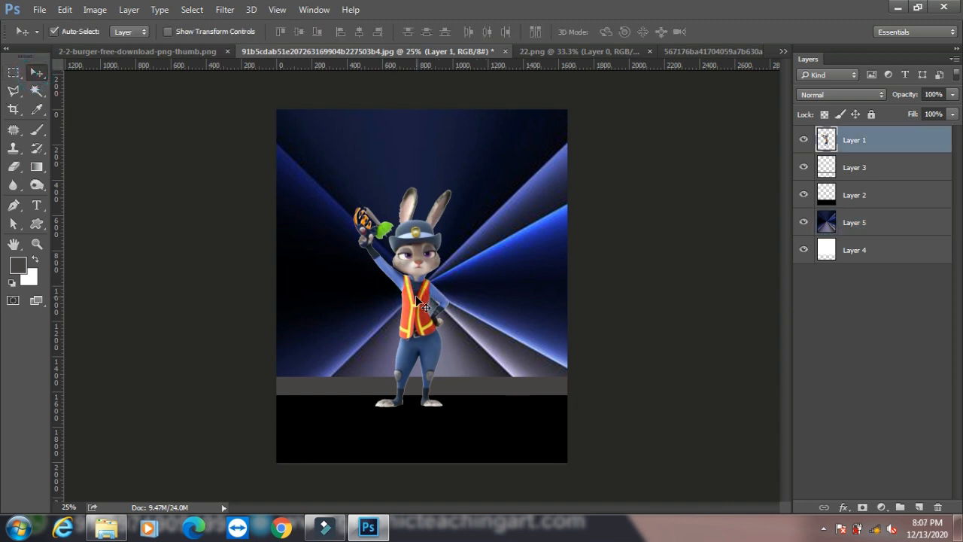
key(ctrl+j)
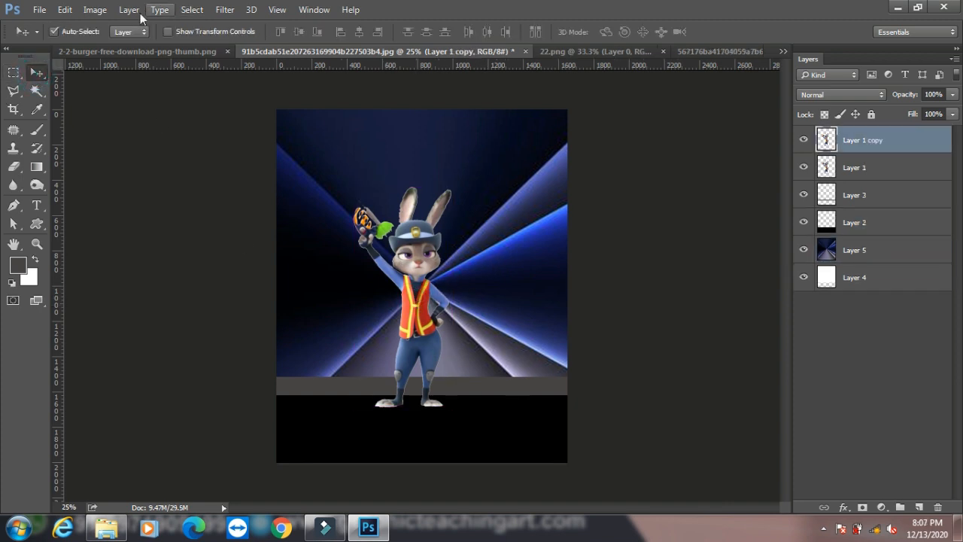
click(67, 9)
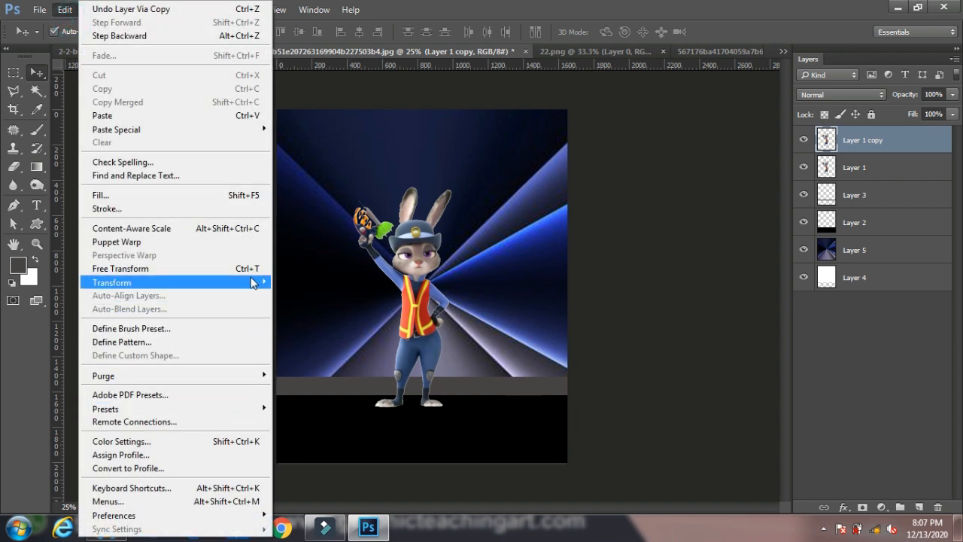
mouse_move(253, 281)
click(304, 448)
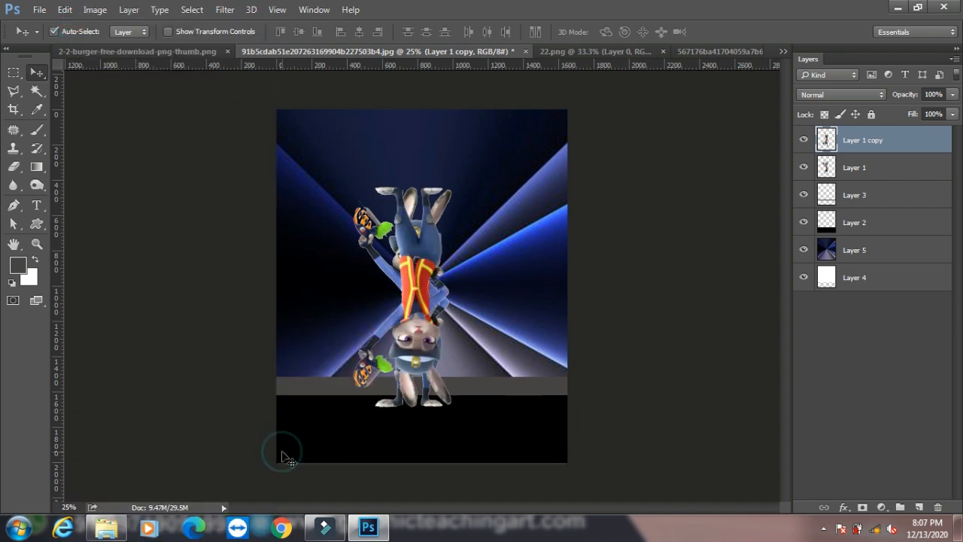
Move the flipped rabbit copy straight down until its feet meet the standing rabbit's feet like a floor reflection.
key(shift+Down)
key(shift+Down)
key(shift+Down)
key(shift+Down)
key(shift+Down)
key(shift+Down)
key(shift+Down)
key(shift+Down)
key(shift+Down)
key(shift+Down)
key(shift+Down)
key(shift+Down)
key(shift+Down)
key(shift+Down)
key(shift+Down)
key(shift+Down)
key(shift+Down)
key(shift+Down)
key(shift+Down)
key(shift+Down)
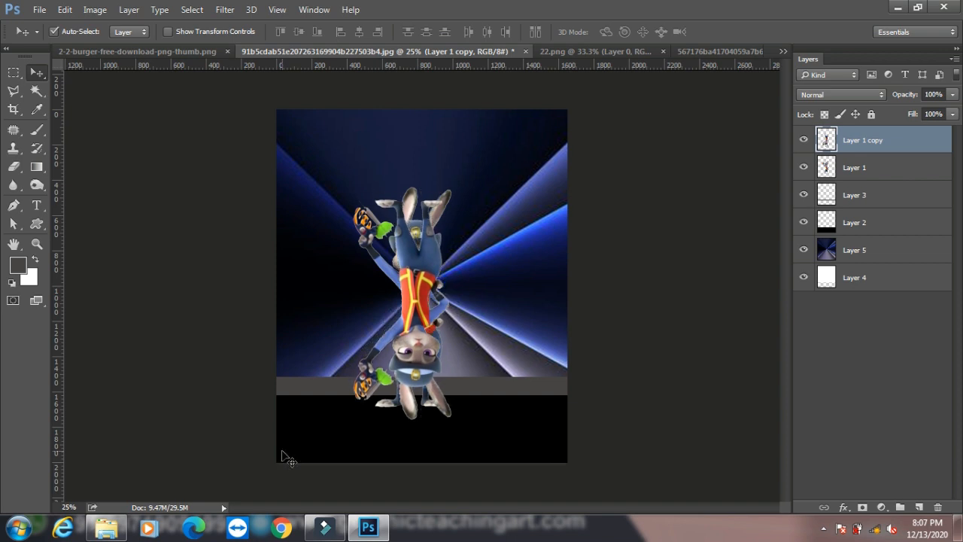
key(shift+Down)
key(shift+Down)
key(shift+Down)
key(shift+Down)
key(shift+Down)
key(shift+Down)
key(shift+Down)
key(shift+Down)
key(shift+Down)
key(shift+Down)
key(shift+Down)
key(shift+Down)
key(shift+Down)
key(shift+Down)
key(shift+Down)
key(shift+Down)
key(shift+Down)
key(shift+Down)
key(shift+Down)
key(shift+Down)
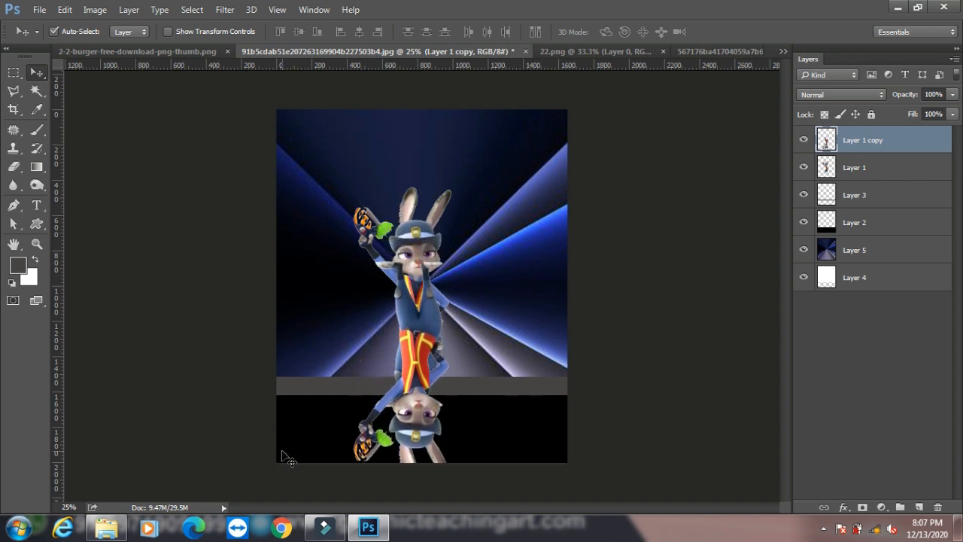
key(shift+Down)
key(shift+Down)
key(shift+Down)
key(shift+Down)
key(shift+Down)
key(shift+Down)
key(shift+Down)
key(shift+Down)
key(shift+Down)
key(shift+Down)
key(shift+Down)
key(shift+Down)
key(shift+Down)
key(shift+Down)
key(shift+Down)
key(shift+Down)
key(shift+Down)
key(shift+Down)
key(shift+Down)
key(shift+Down)
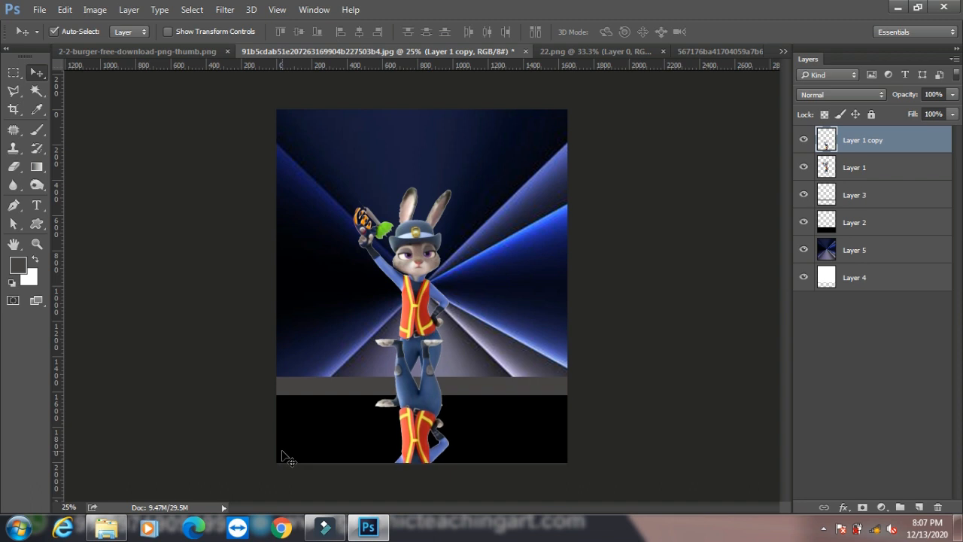
key(shift+Down)
key(shift+Down)
key(shift+Down)
key(shift+Down)
key(shift+Down)
key(shift+Down)
key(shift+Down)
key(shift+Down)
key(shift+Down)
key(shift+Down)
key(shift+Down)
key(shift+Down)
key(shift+Down)
key(shift+Down)
key(shift+Down)
key(shift+Down)
key(shift+Down)
key(shift+Down)
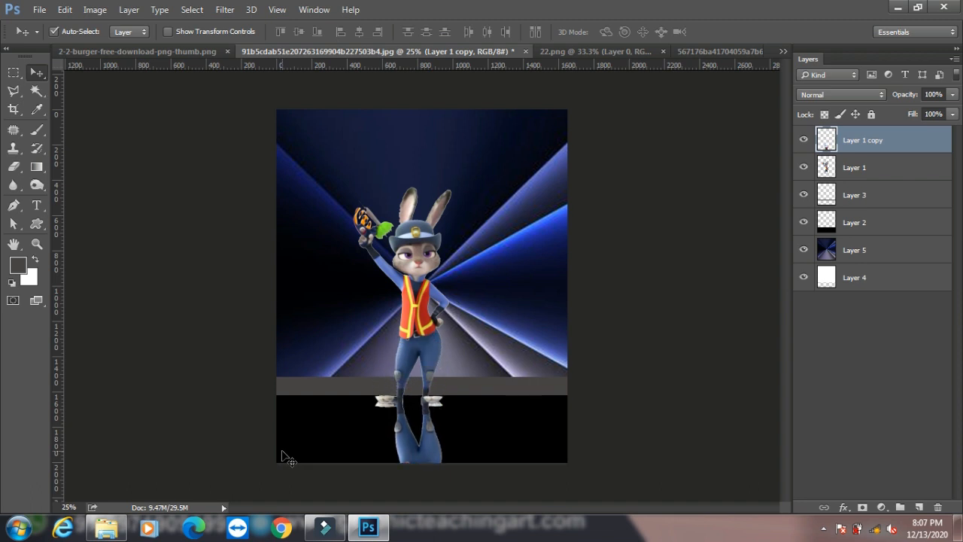
key(shift+Up)
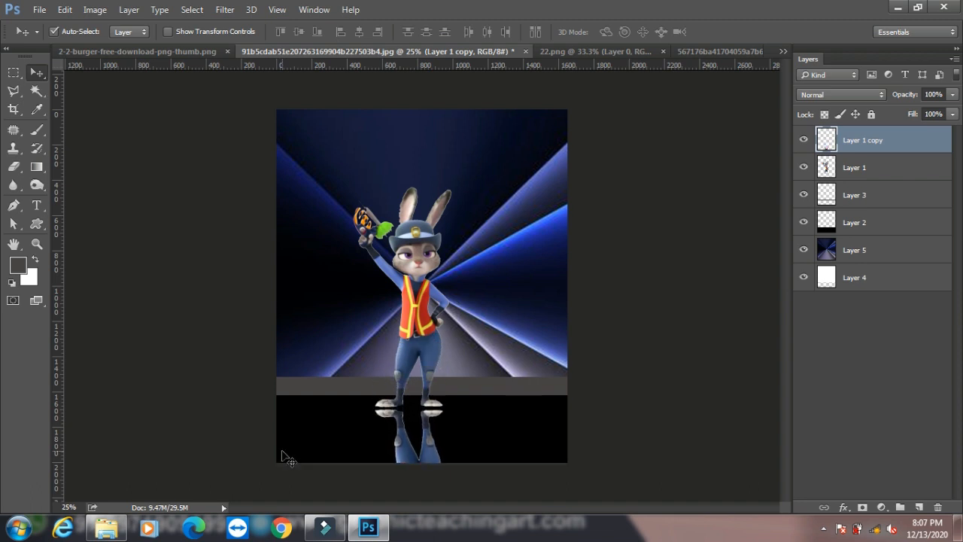
Fade the lower end of the reflection by deleting a full-width strip along the canvas bottom, feathered 50 pixels, and deselect.
click(15, 74)
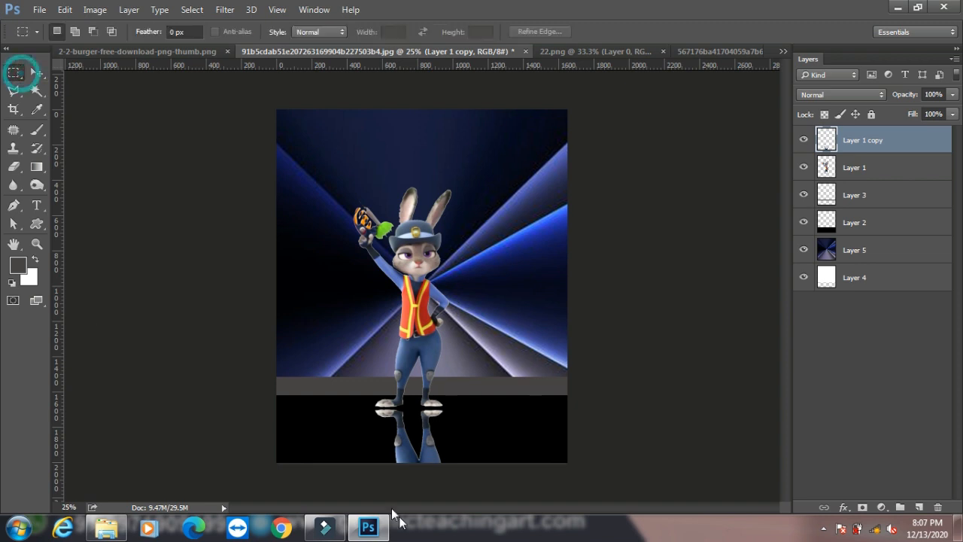
drag(271, 451, 587, 485)
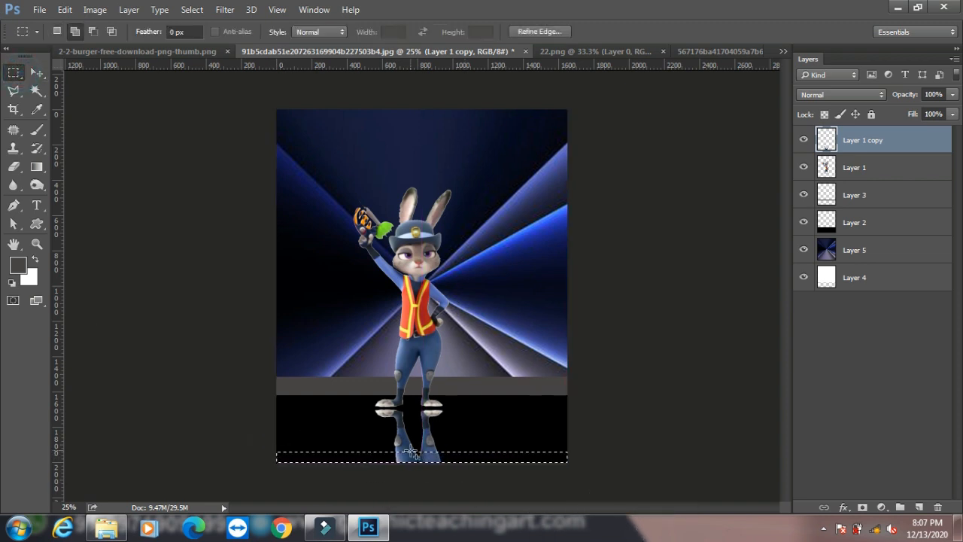
key(shift+F6)
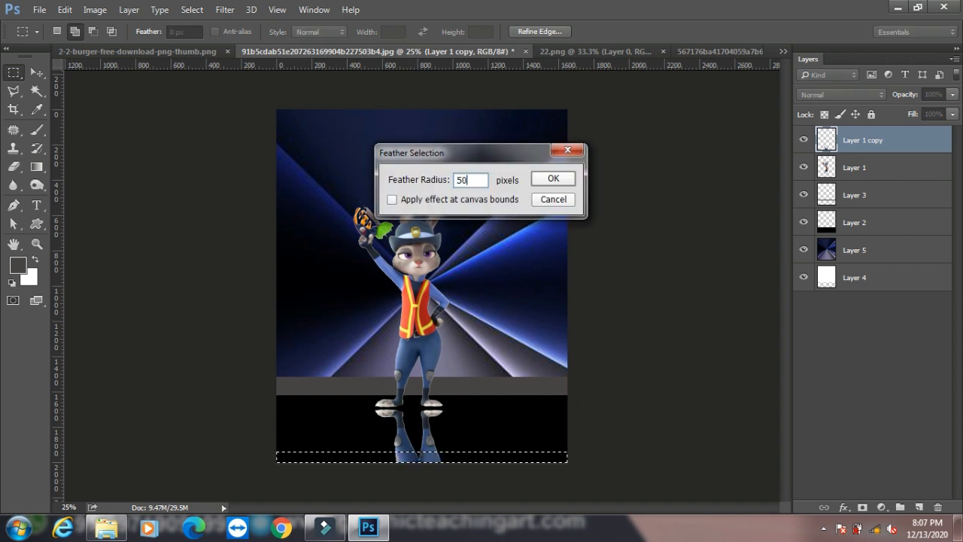
key(Return)
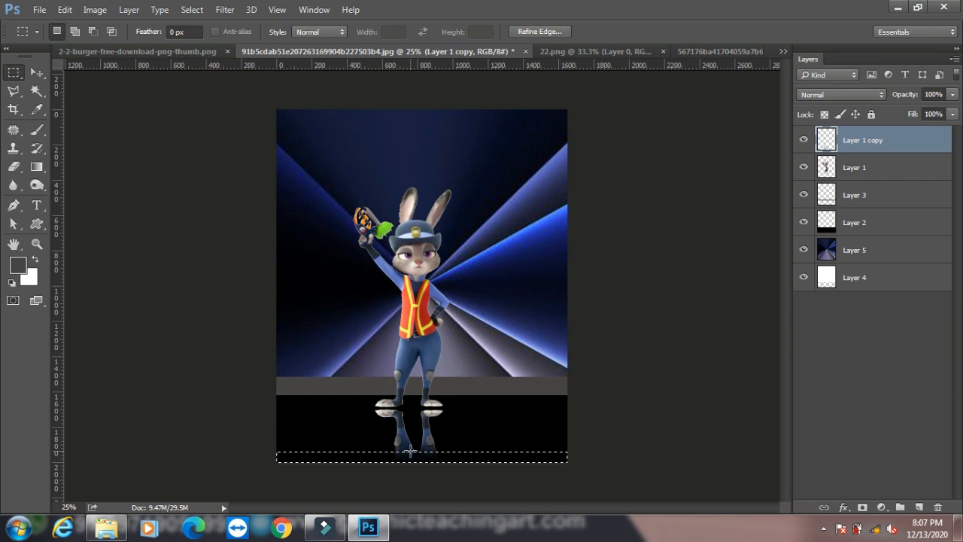
key(Delete)
key(ctrl+d)
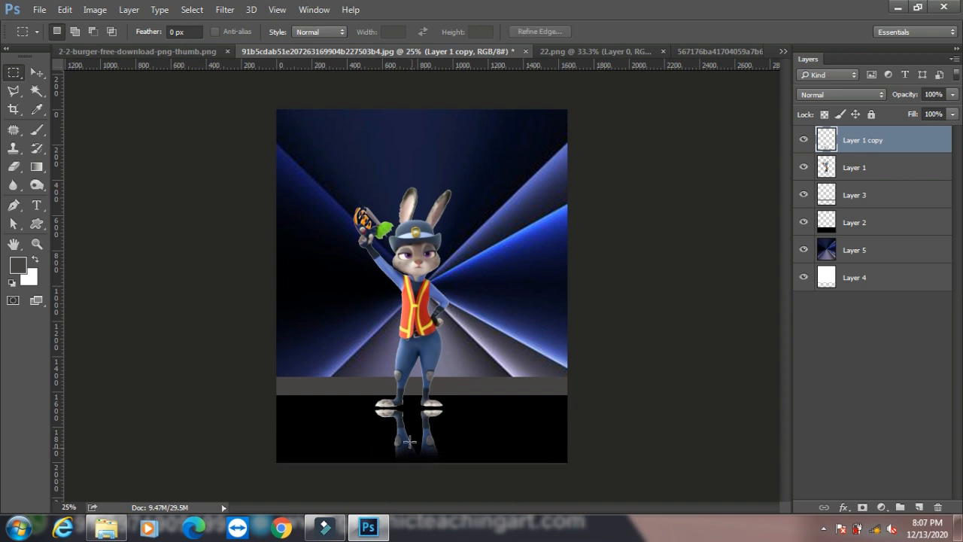
Reduce the reflection layer's opacity to 54%, switch to the Move tool, and minimize the program window.
click(953, 94)
drag(952, 110, 920, 110)
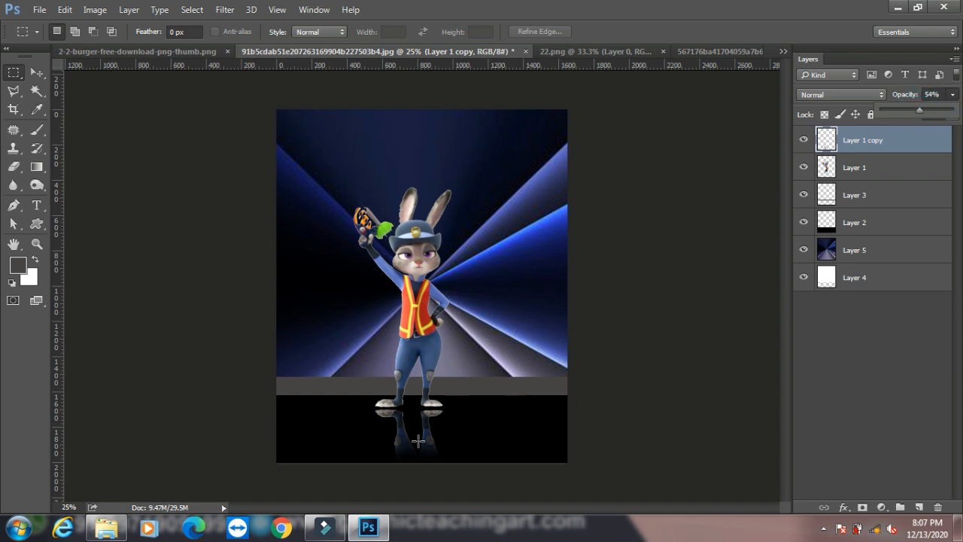
click(31, 73)
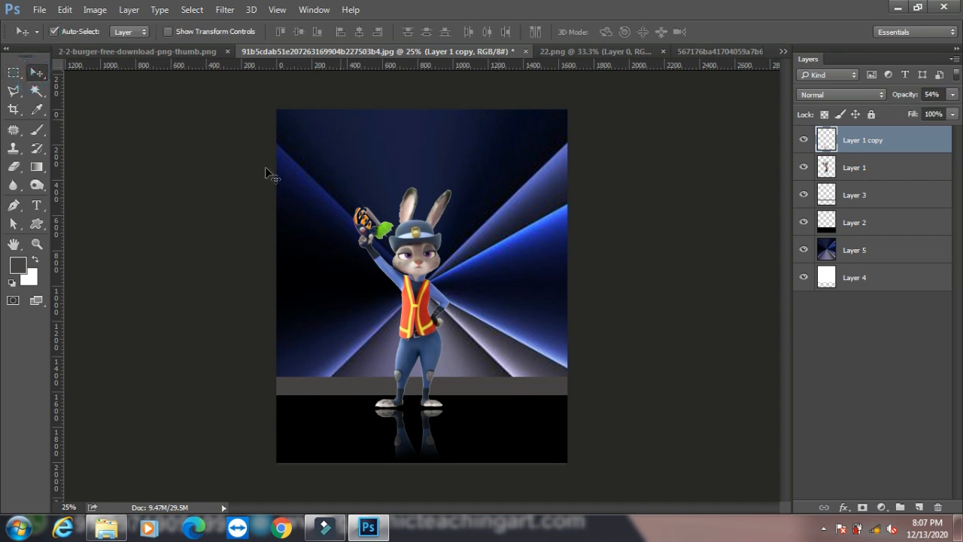
click(895, 9)
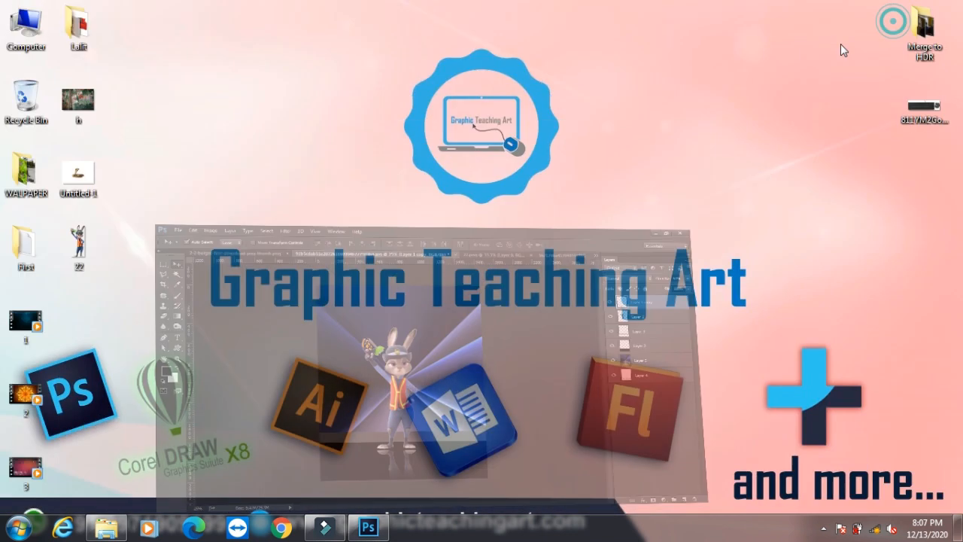